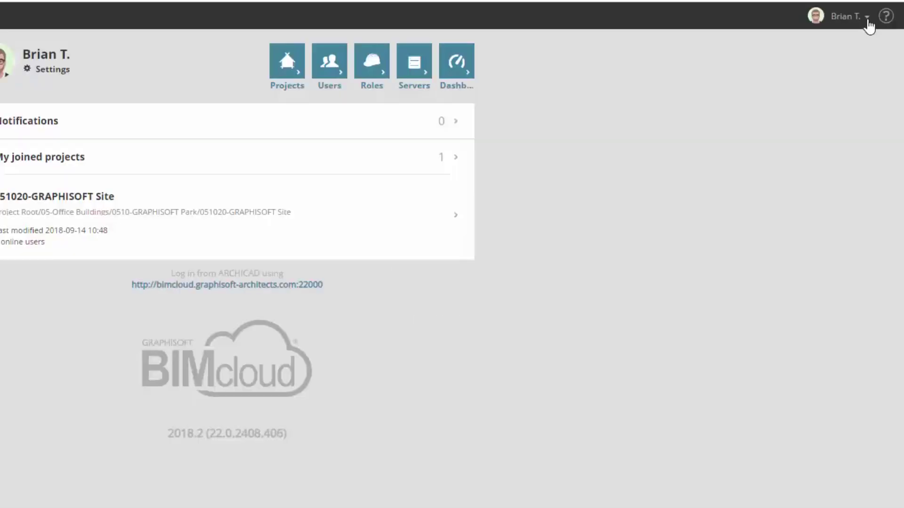
# Log out the current user and log back in with the masteradmin account
pyautogui.click(878, 43)
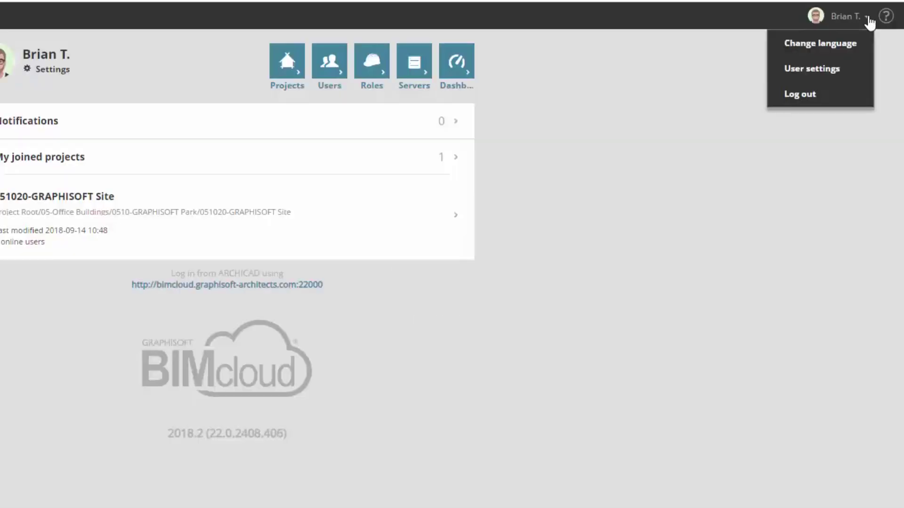
pyautogui.click(833, 95)
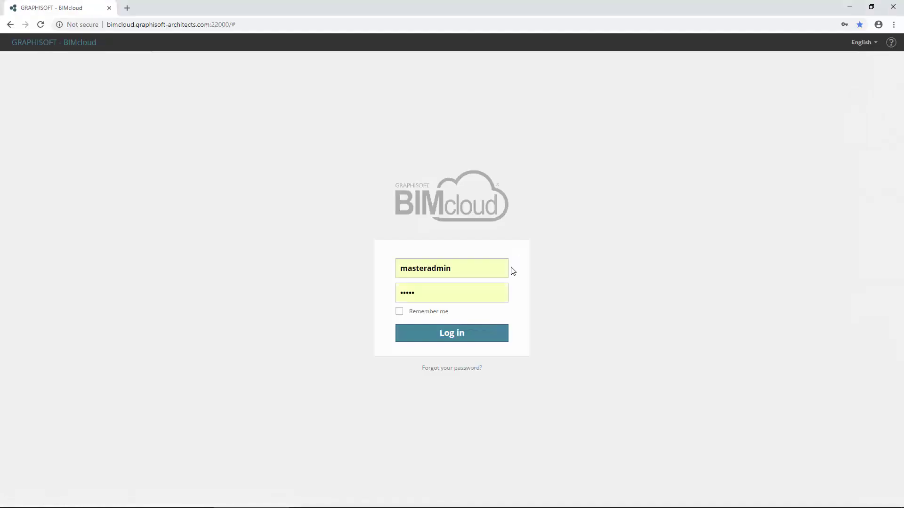
pyautogui.click(481, 333)
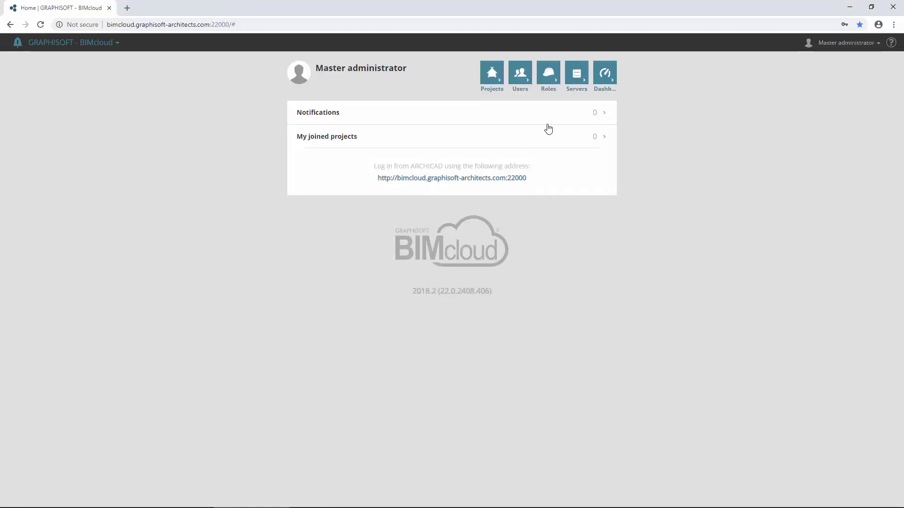
# Open the BIMcloud Manager's Licenses under Servers and request the downgrade to BIMcloud Basic
pyautogui.click(576, 83)
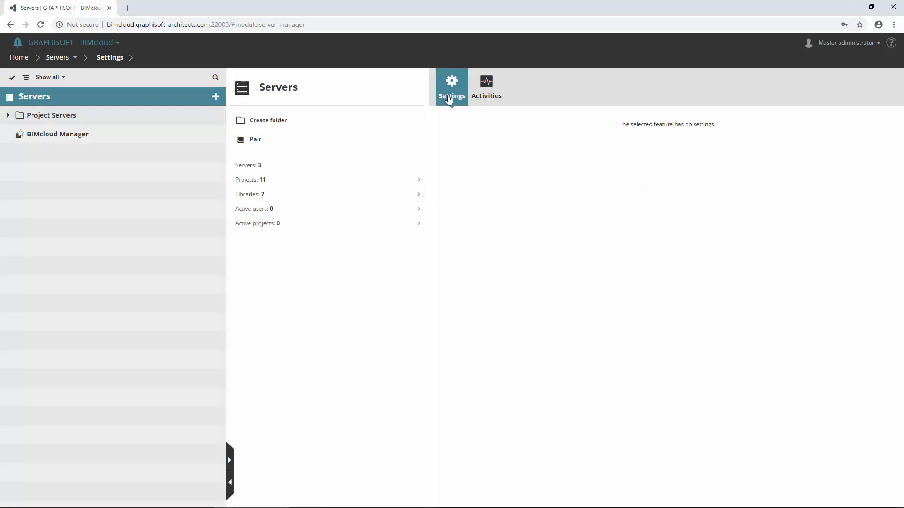
pyautogui.click(153, 136)
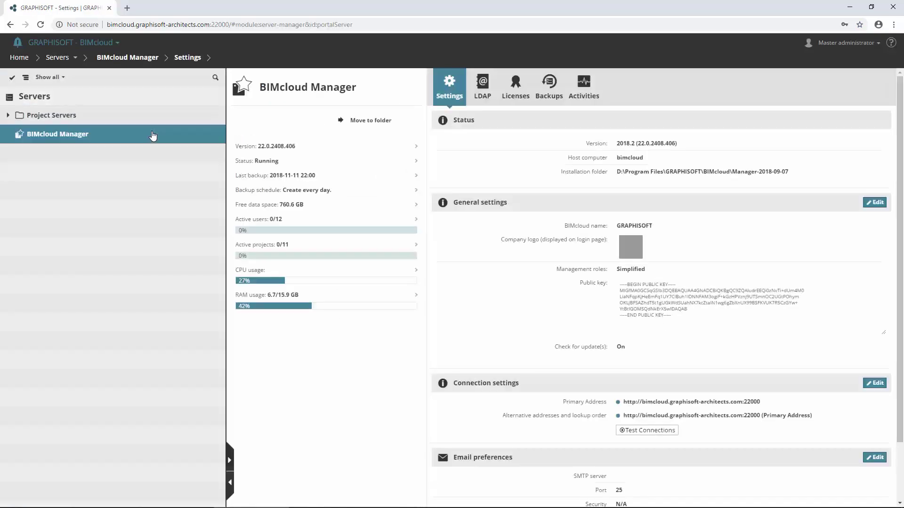
pyautogui.click(519, 89)
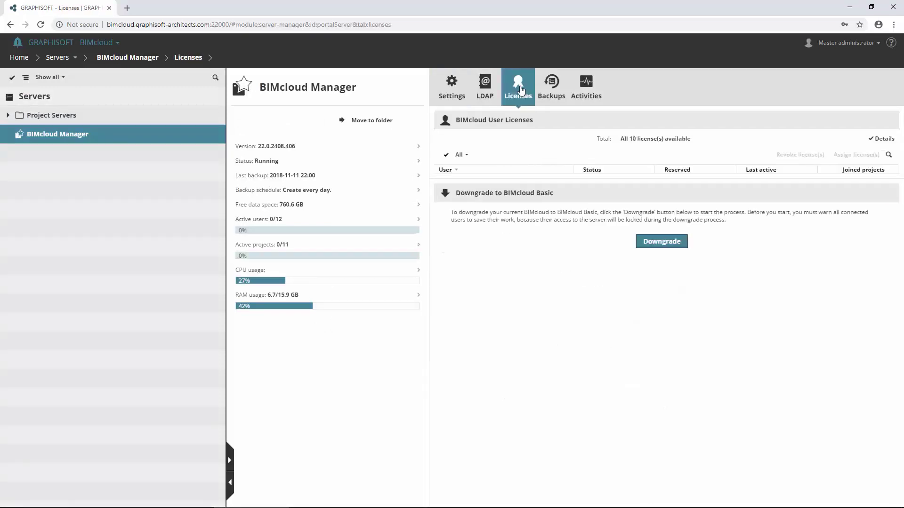
pyautogui.click(681, 246)
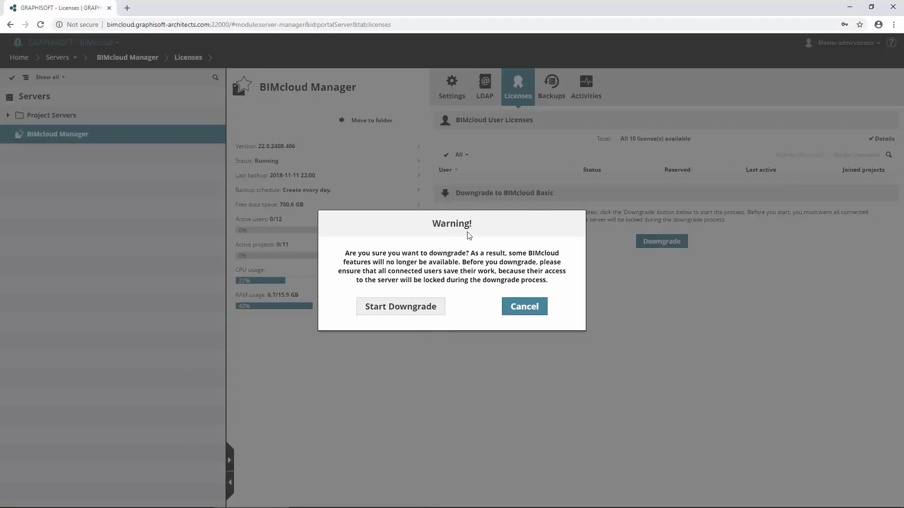
# Start the downgrade, review the Downgrade progress panel, then collapse it
pyautogui.click(437, 313)
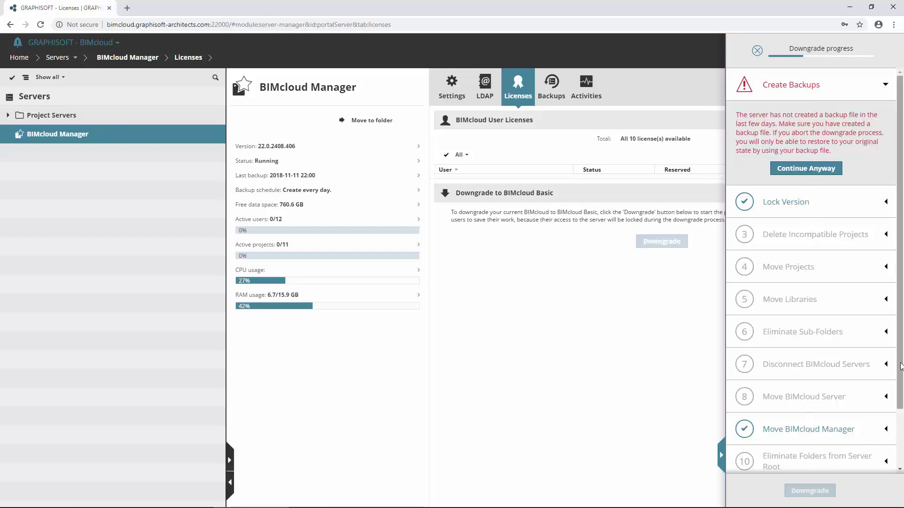
pyautogui.moveTo(900, 366)
pyautogui.mouseDown()
pyautogui.moveTo(901, 429)
pyautogui.moveTo(902, 339)
pyautogui.mouseUp()
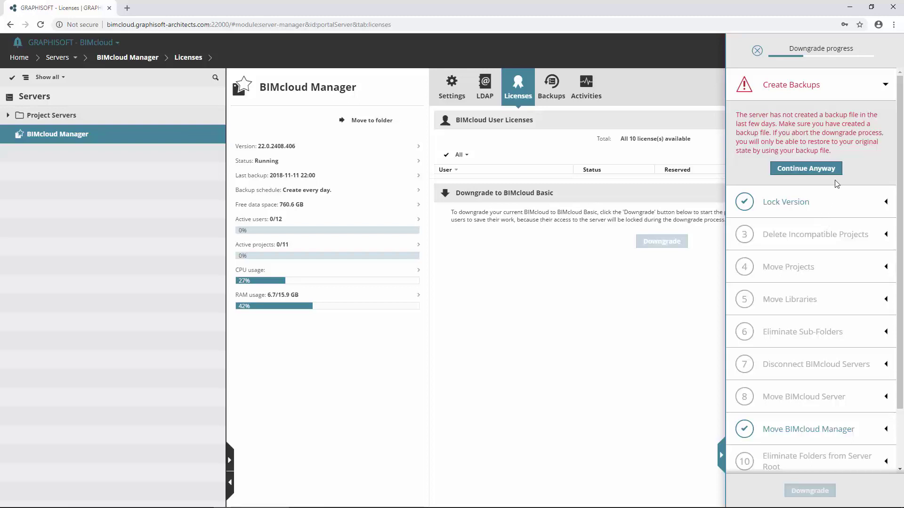
pyautogui.click(724, 454)
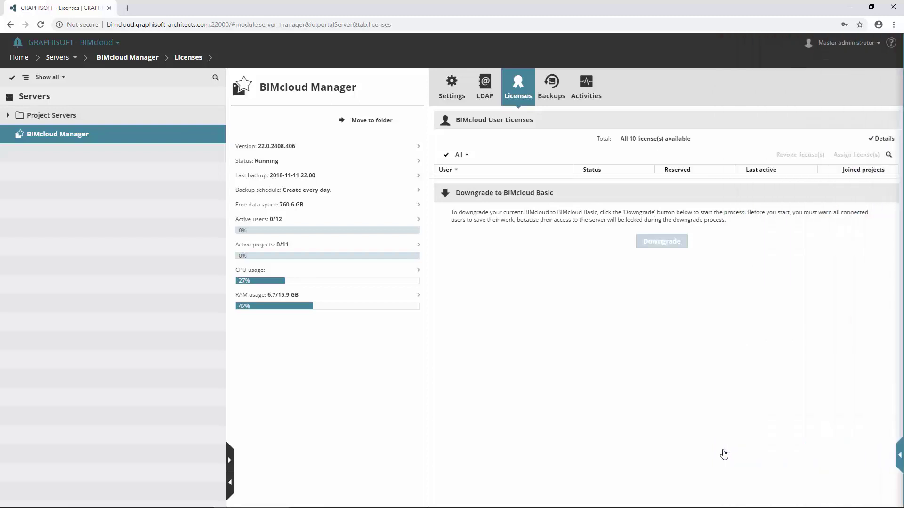
pyautogui.click(899, 457)
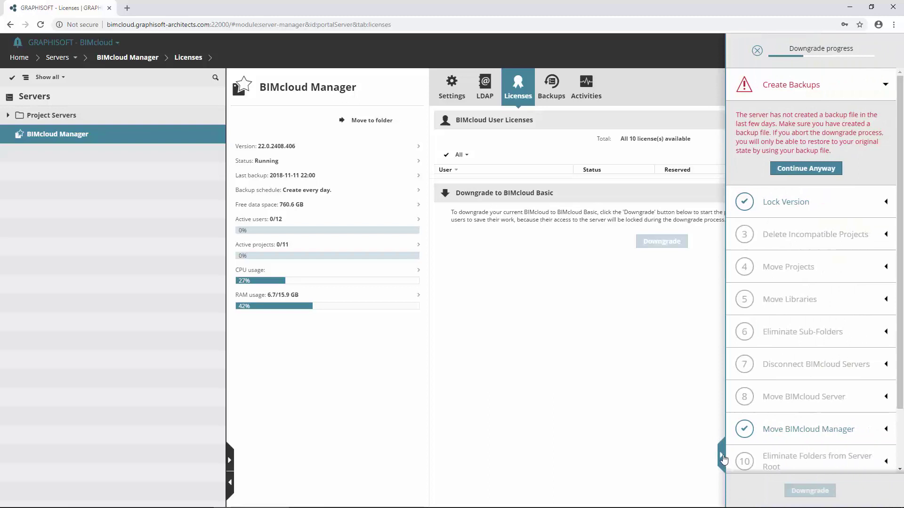
pyautogui.click(724, 457)
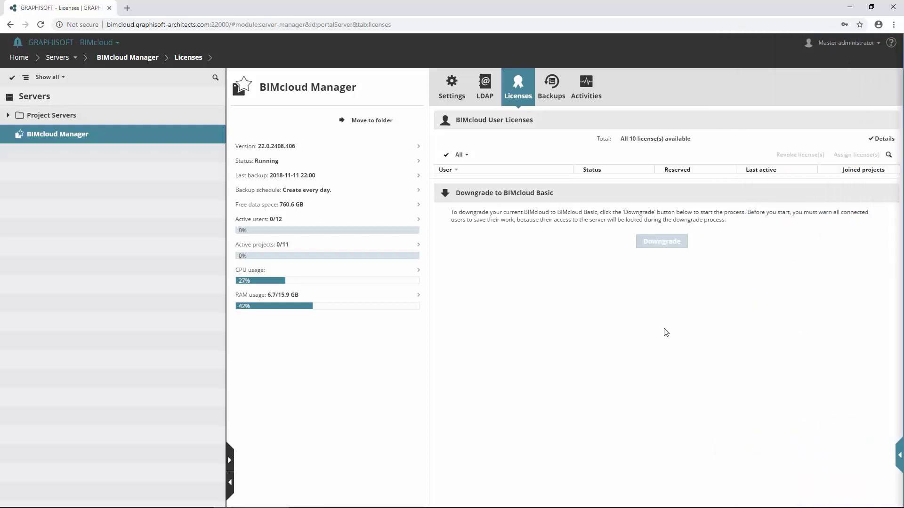
# Create confirmed backups for BIMcloud Manager, Server-AUS and Server-HUN on the Backups tab
pyautogui.click(555, 89)
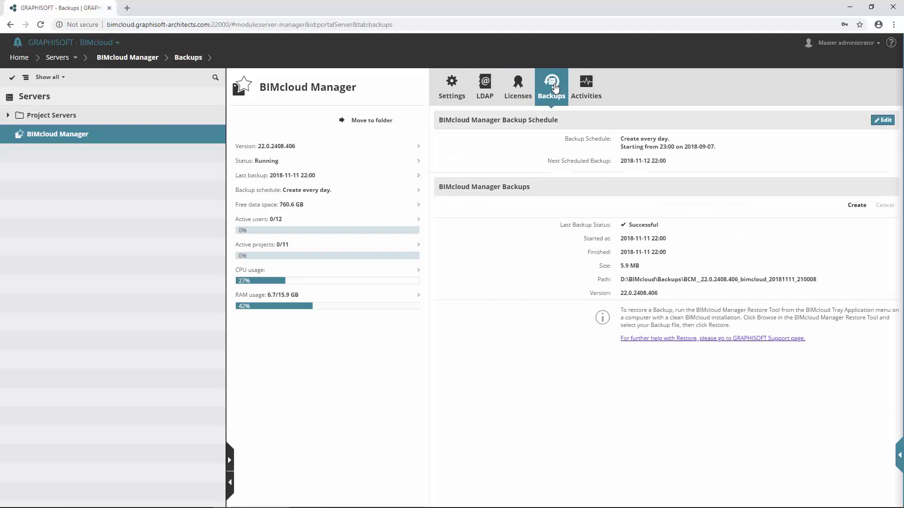
pyautogui.click(859, 207)
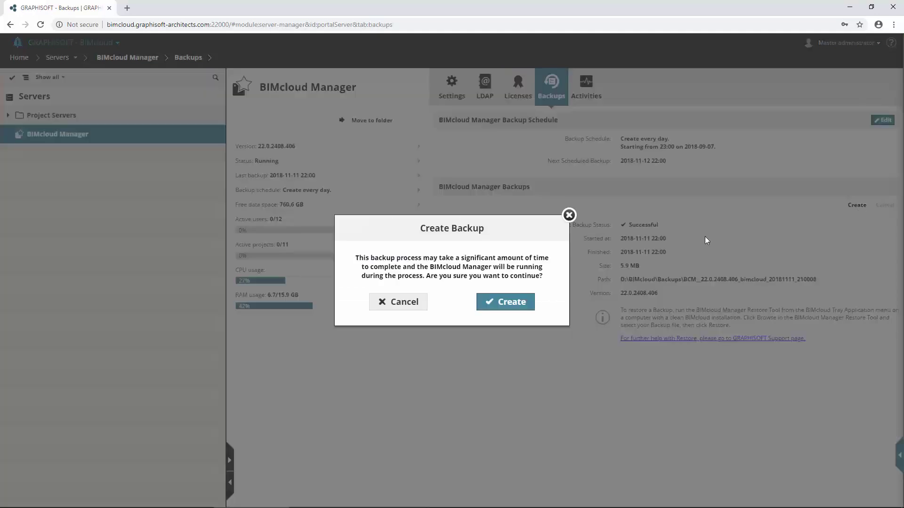
pyautogui.click(514, 304)
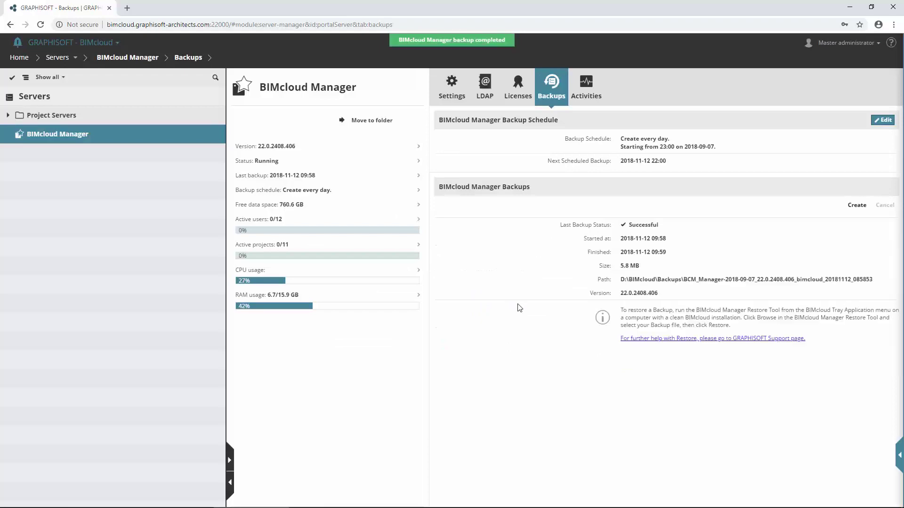
pyautogui.click(96, 138)
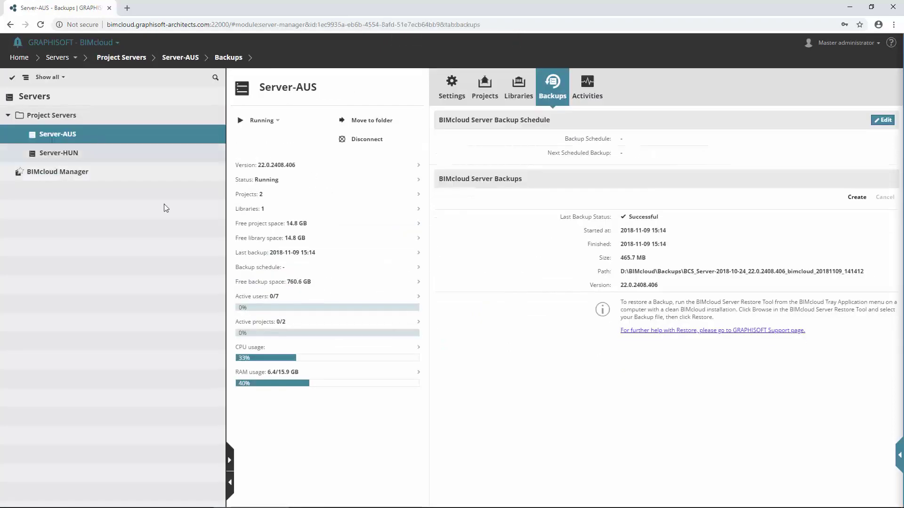
pyautogui.click(857, 198)
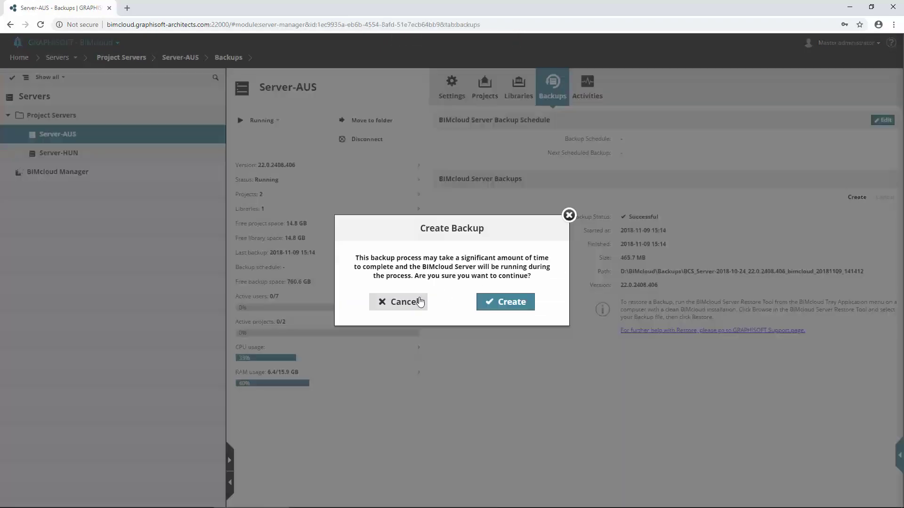
pyautogui.click(504, 307)
pyautogui.click(140, 155)
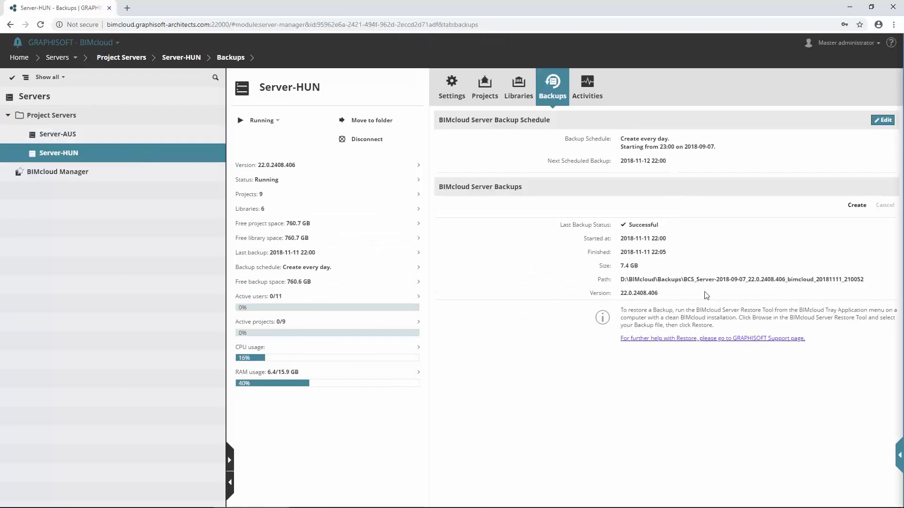
pyautogui.click(861, 208)
pyautogui.click(517, 303)
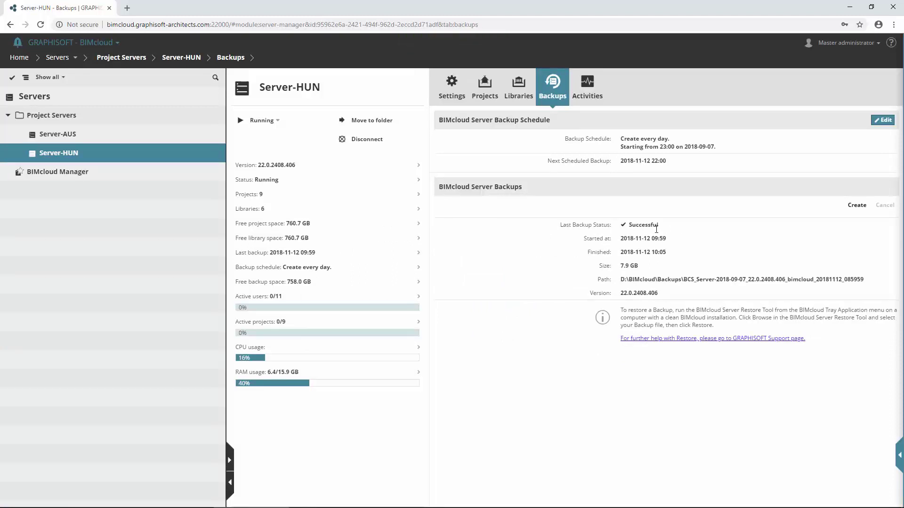
# Reopen the Downgrade progress panel with BIMcloud Manager selected to see backups from the past 24 hours
pyautogui.click(899, 455)
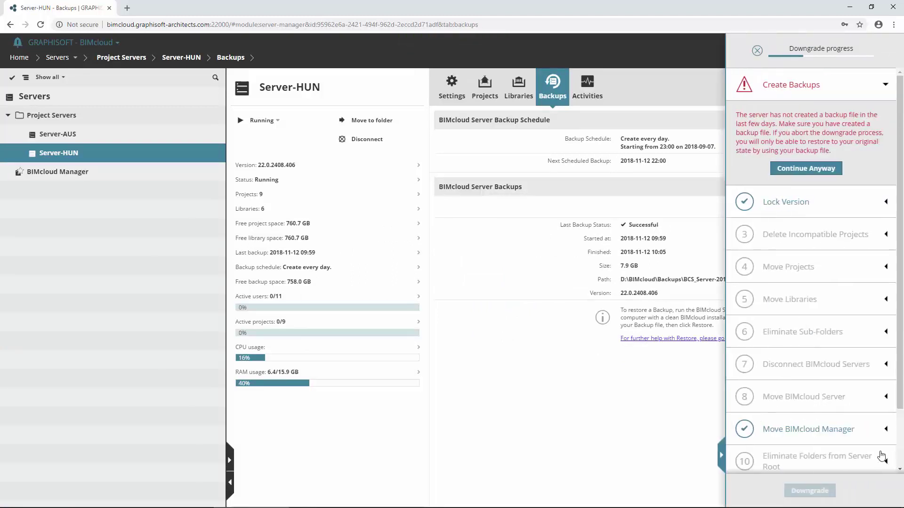
pyautogui.click(807, 252)
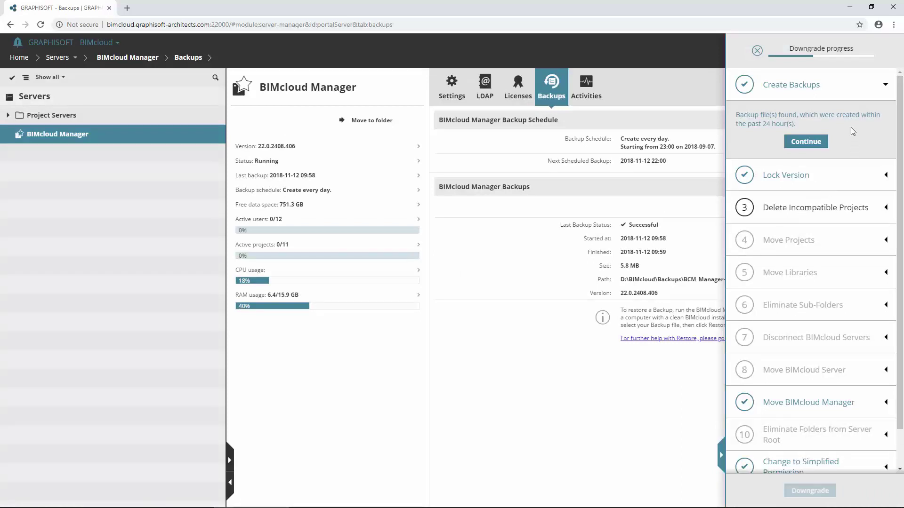
# Continue past Create Backups and review the Lock Version result, ARCHICAD 22, in Settings
pyautogui.click(810, 143)
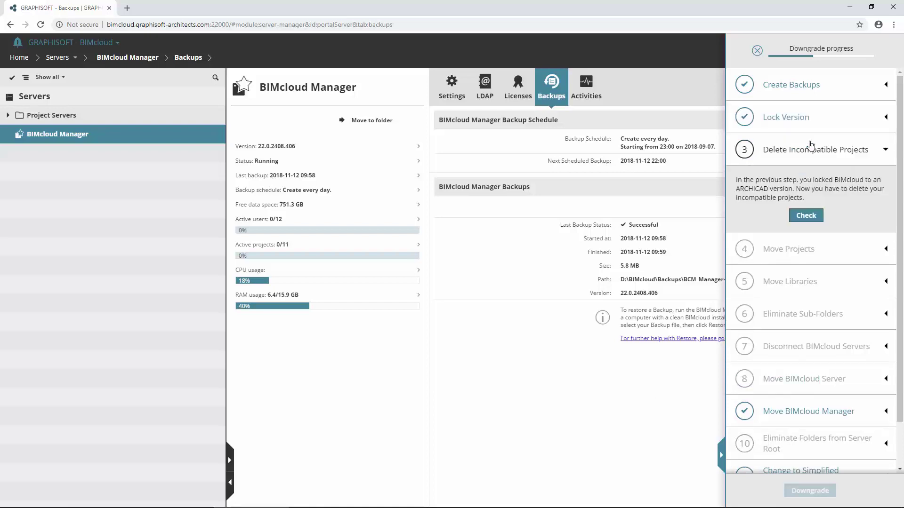
pyautogui.click(823, 119)
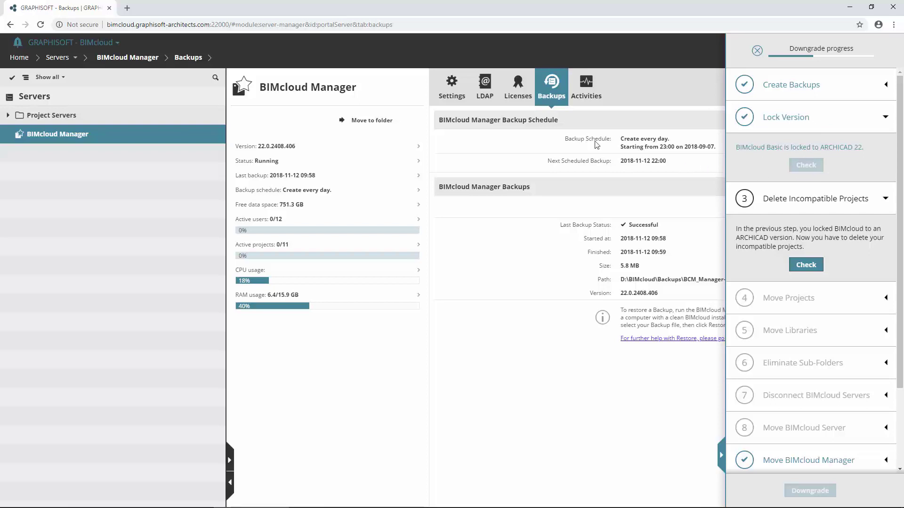
pyautogui.click(453, 91)
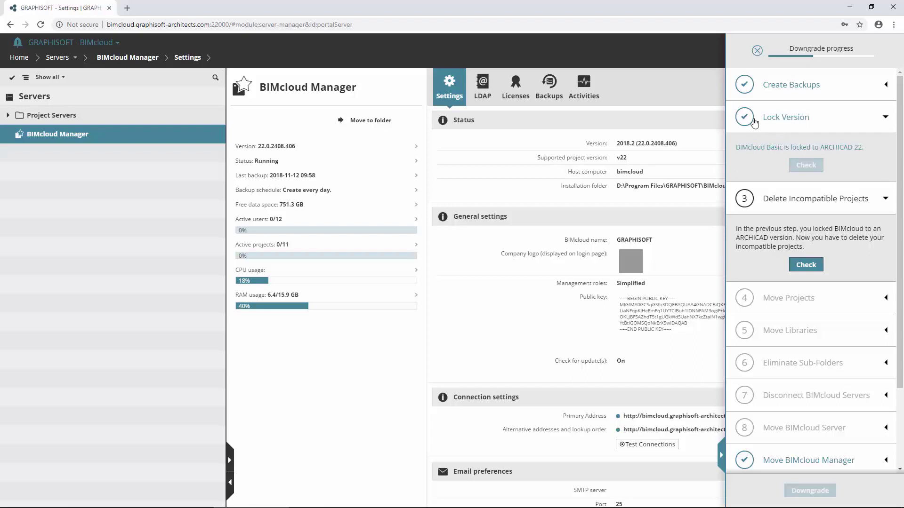
# Run the incompatible-projects check and inspect the Terminal-A and Terminal-B project versions
pyautogui.click(754, 124)
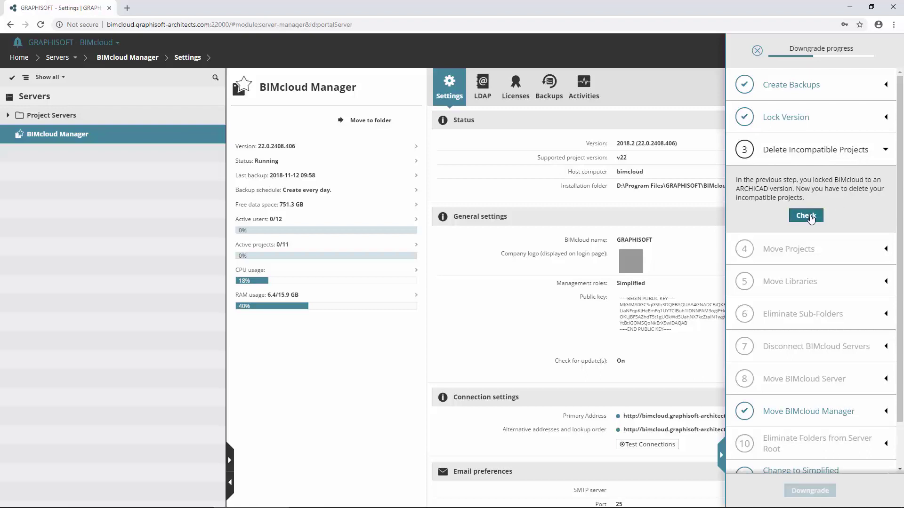
pyautogui.click(805, 216)
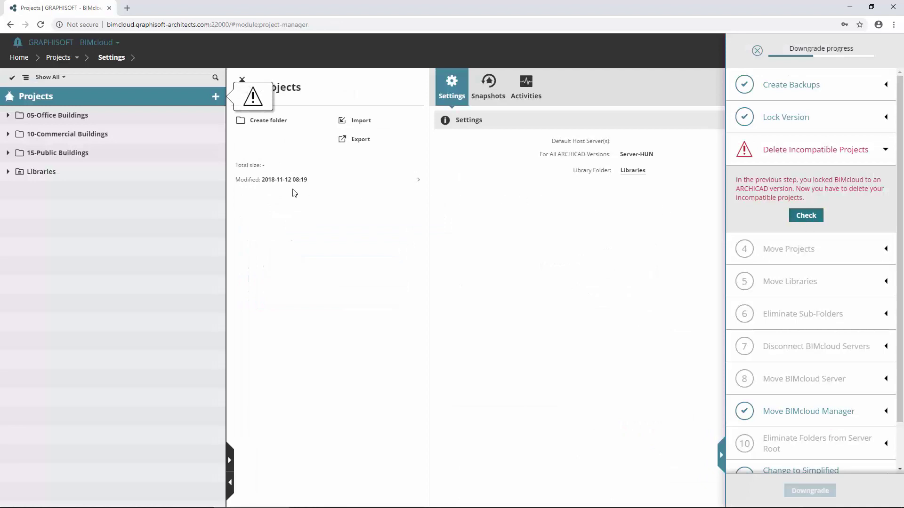
pyautogui.click(8, 153)
pyautogui.click(162, 230)
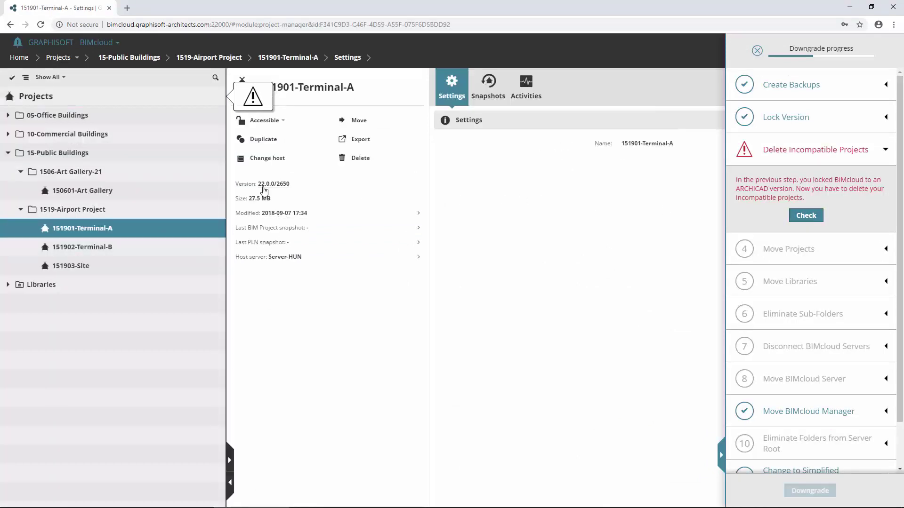
pyautogui.click(158, 248)
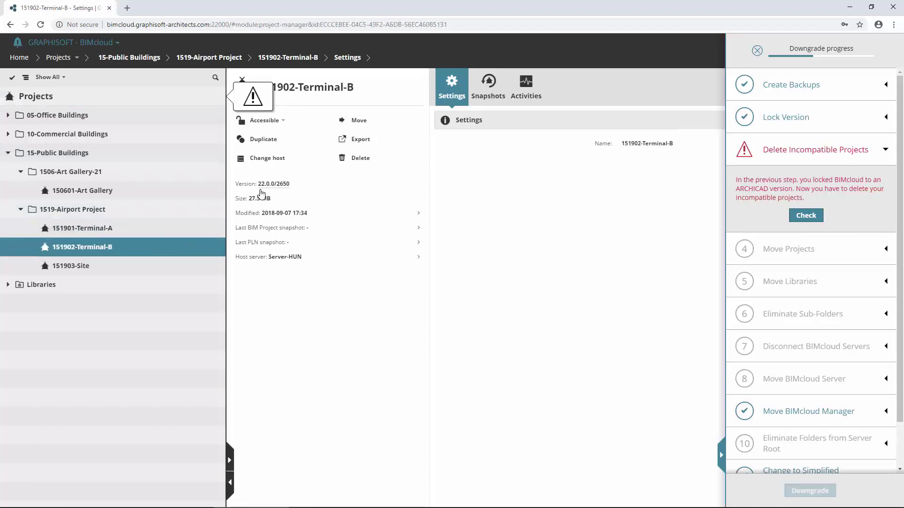
# Delete the version-21 project 150601-Art Gallery
pyautogui.click(105, 191)
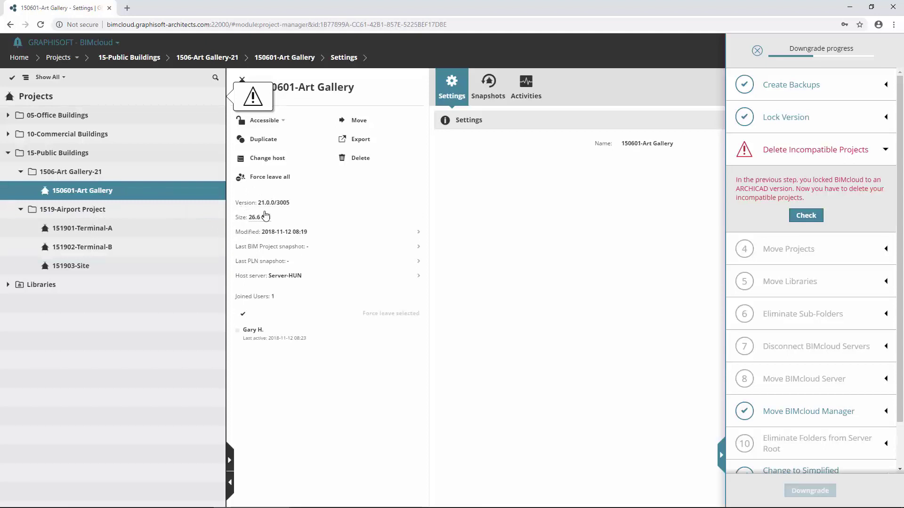
pyautogui.click(361, 158)
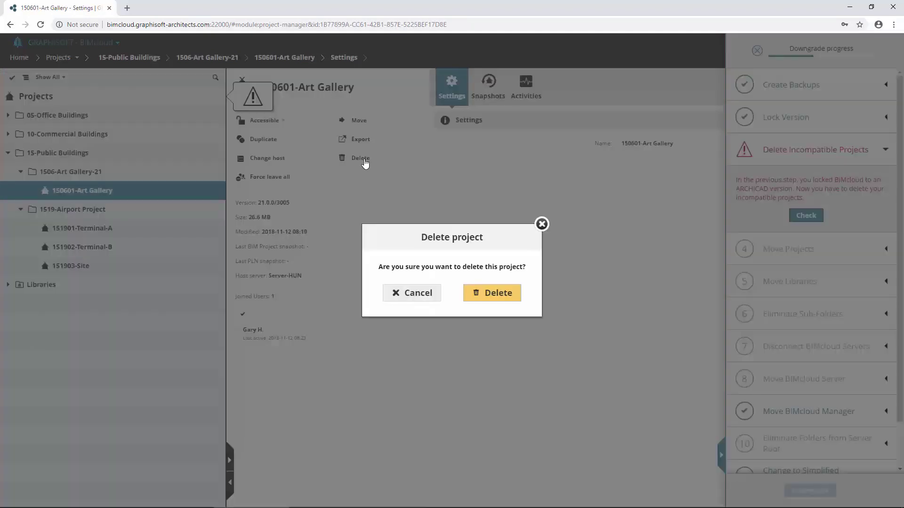
pyautogui.click(513, 300)
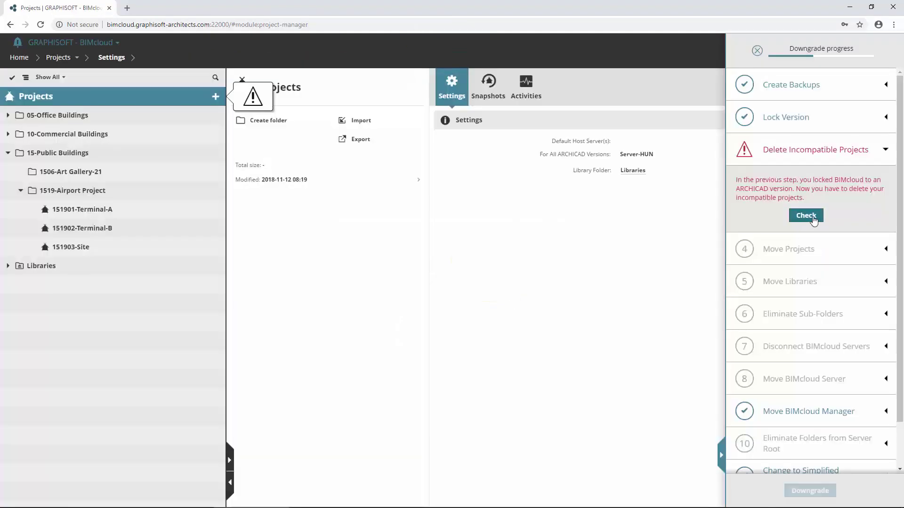
# Check off Delete Incompatible Projects and move 051012-M Building to the Projects root
pyautogui.click(814, 220)
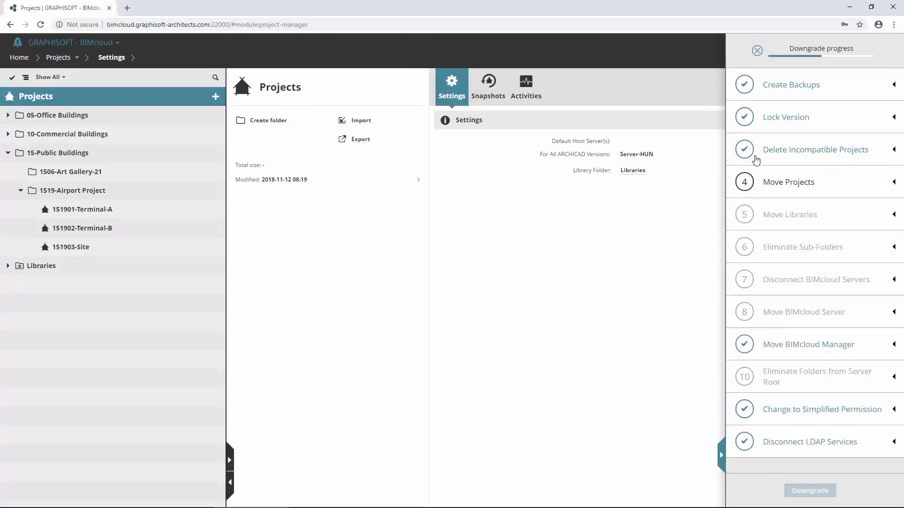
pyautogui.click(893, 184)
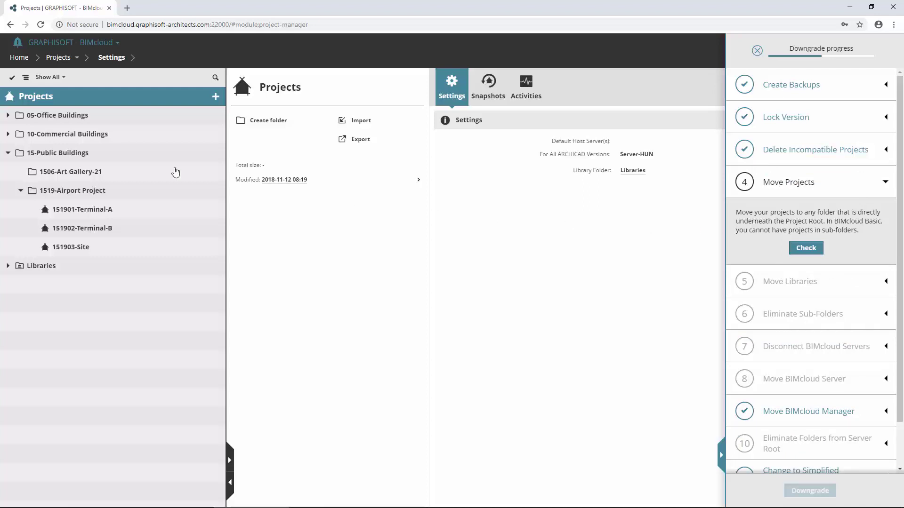
pyautogui.click(8, 115)
pyautogui.click(20, 135)
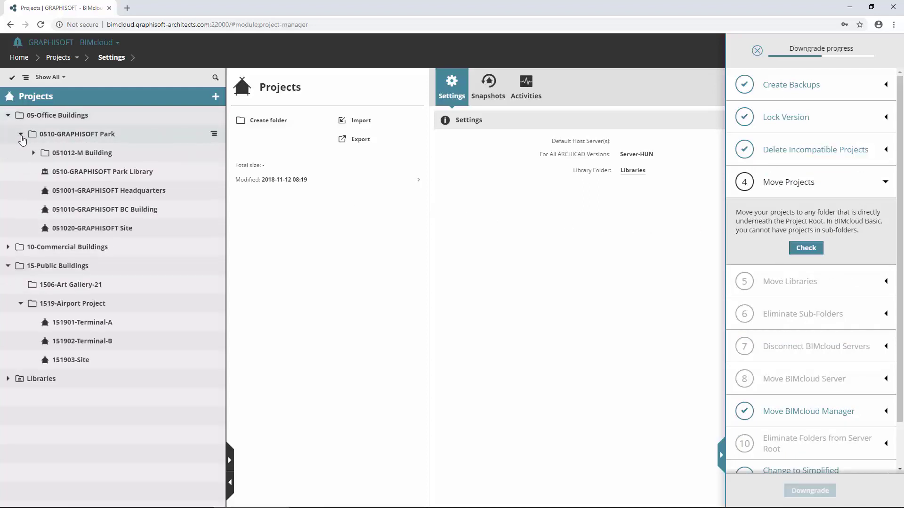
pyautogui.click(34, 153)
pyautogui.click(86, 154)
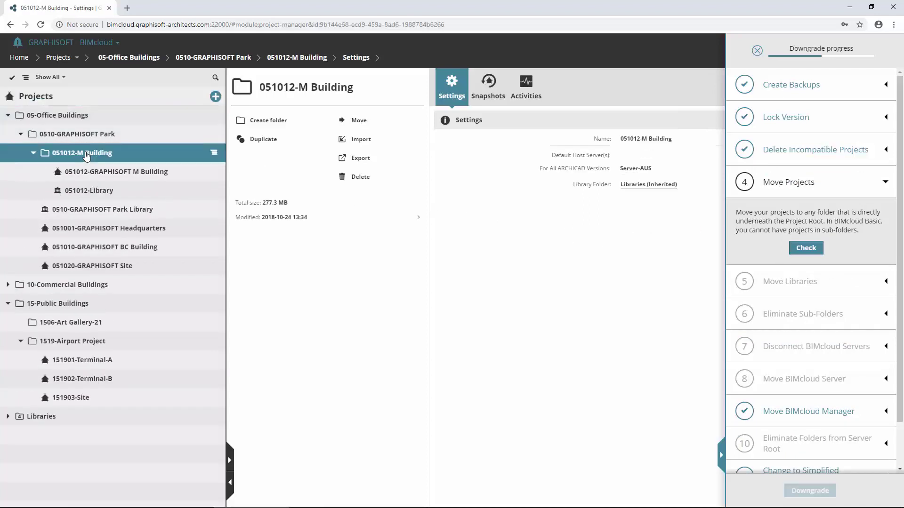
pyautogui.click(359, 121)
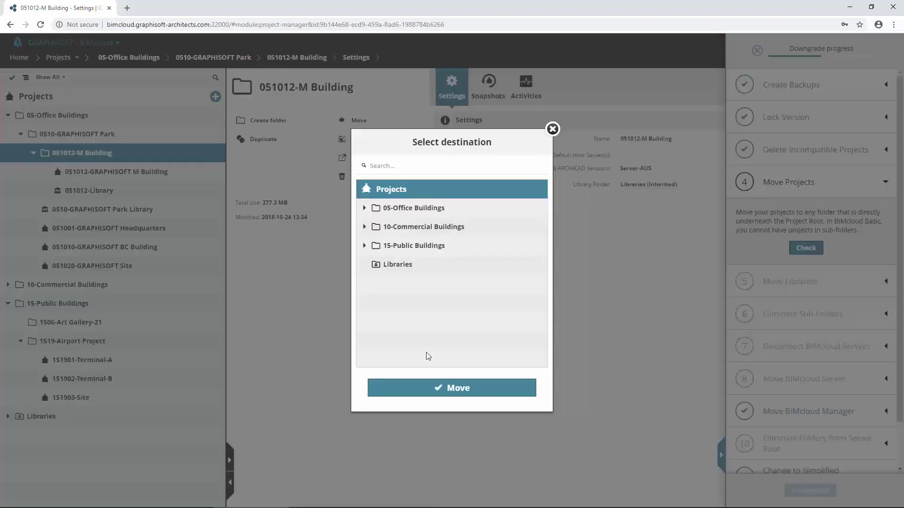
pyautogui.click(485, 389)
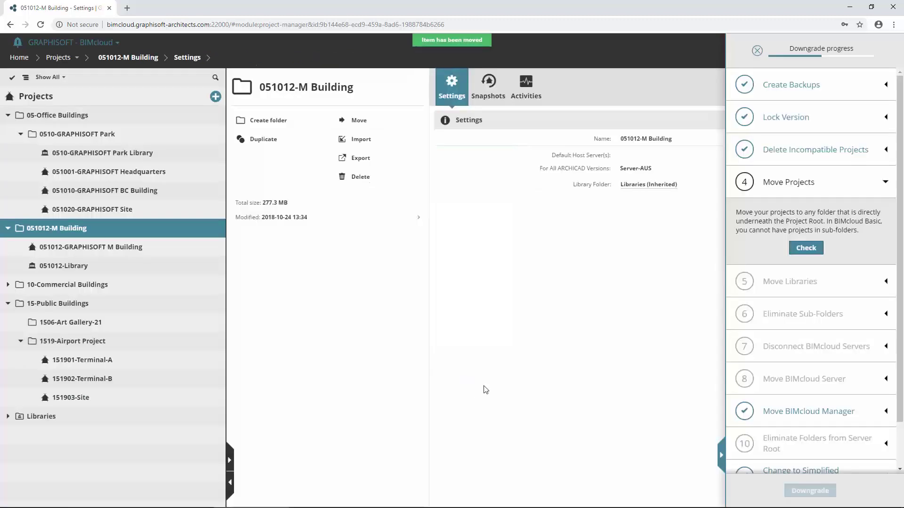
# Move 0510-GRAPHISOFT Park, 1016-Shopping Mall and 1519-Airport Project to the Projects root
pyautogui.click(97, 134)
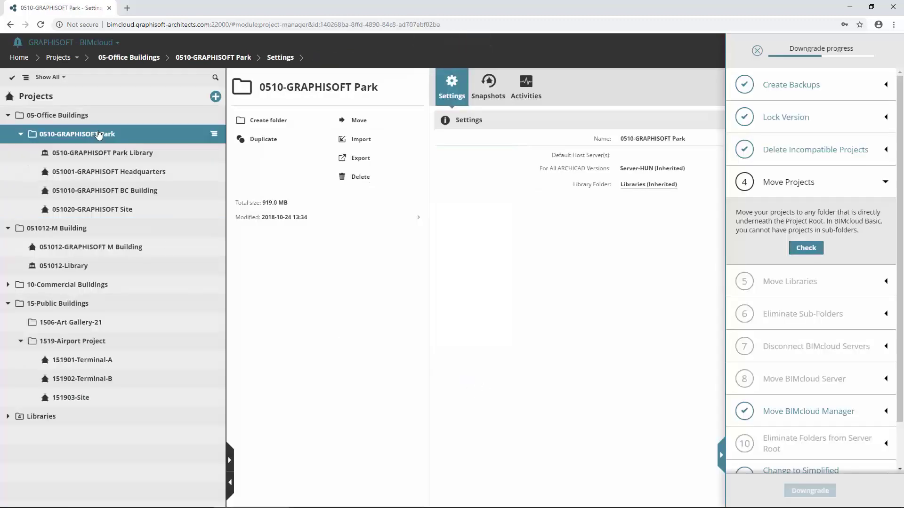
pyautogui.click(369, 123)
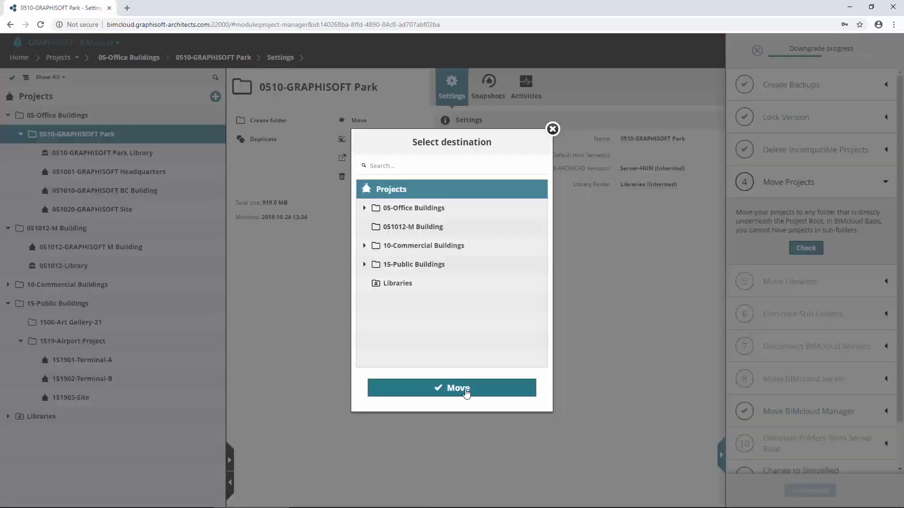
pyautogui.click(465, 394)
pyautogui.click(8, 211)
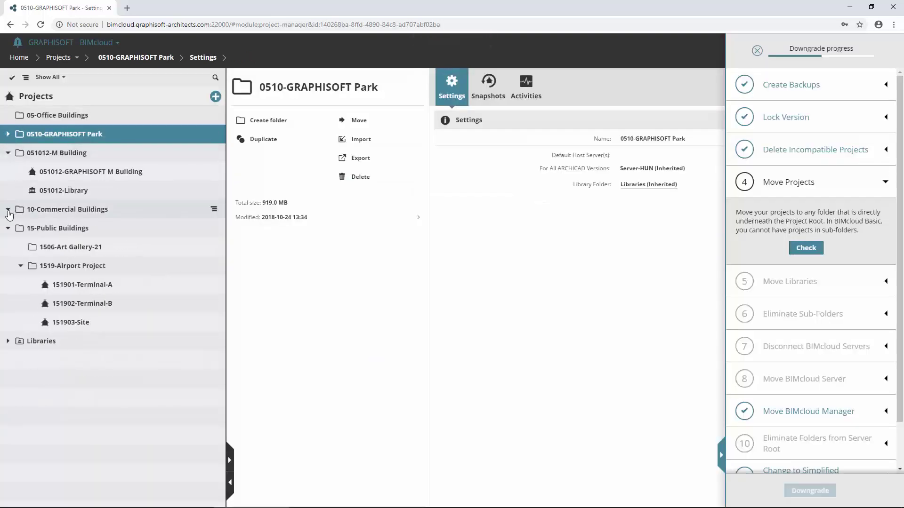
pyautogui.click(20, 228)
pyautogui.click(171, 231)
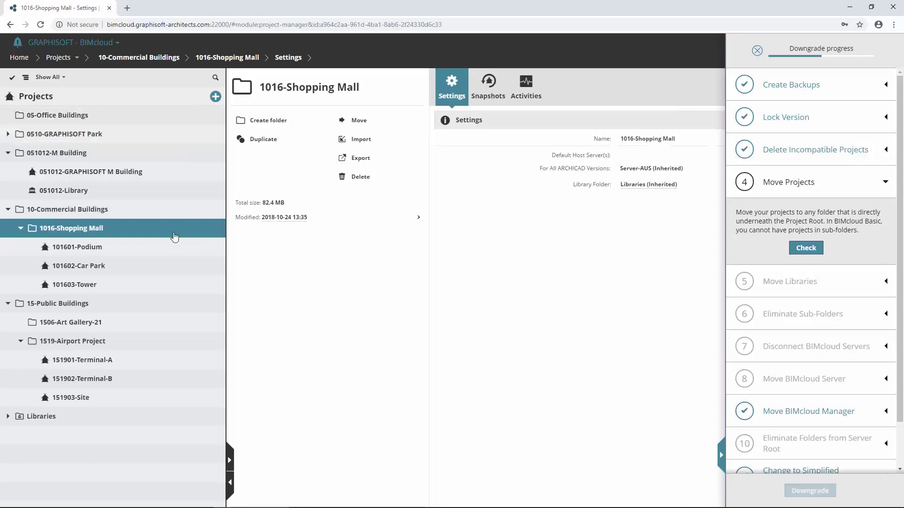
pyautogui.click(364, 124)
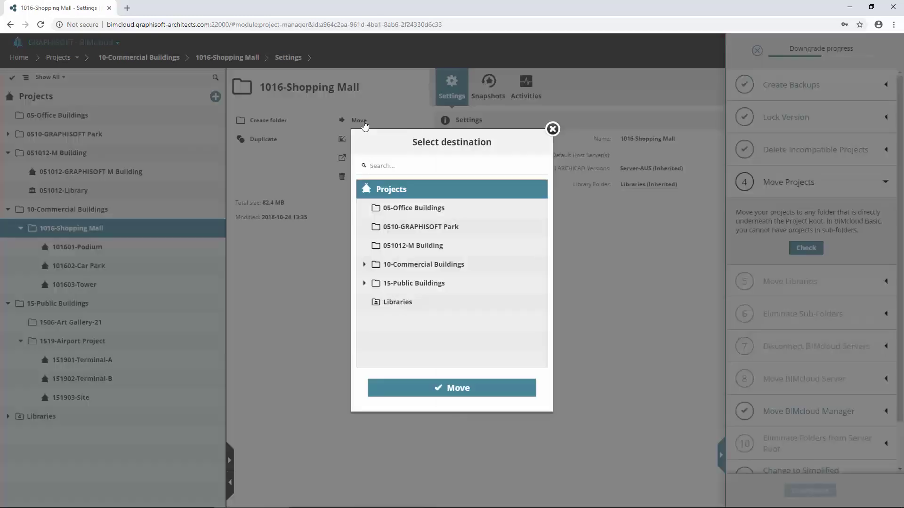
pyautogui.click(460, 393)
pyautogui.click(114, 342)
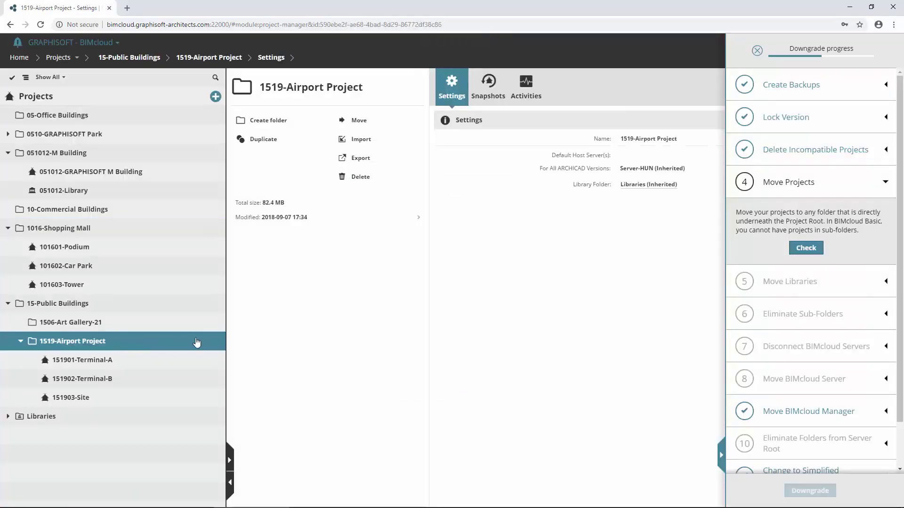
pyautogui.click(365, 124)
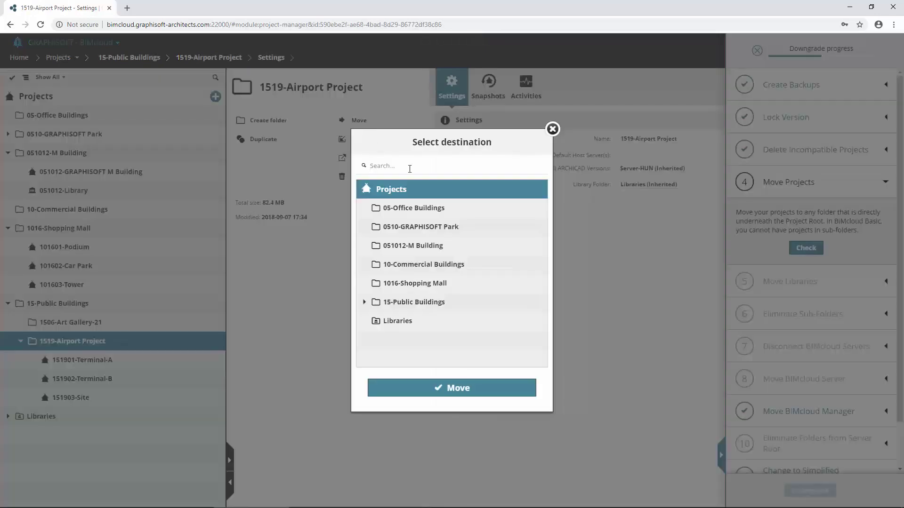
pyautogui.click(468, 392)
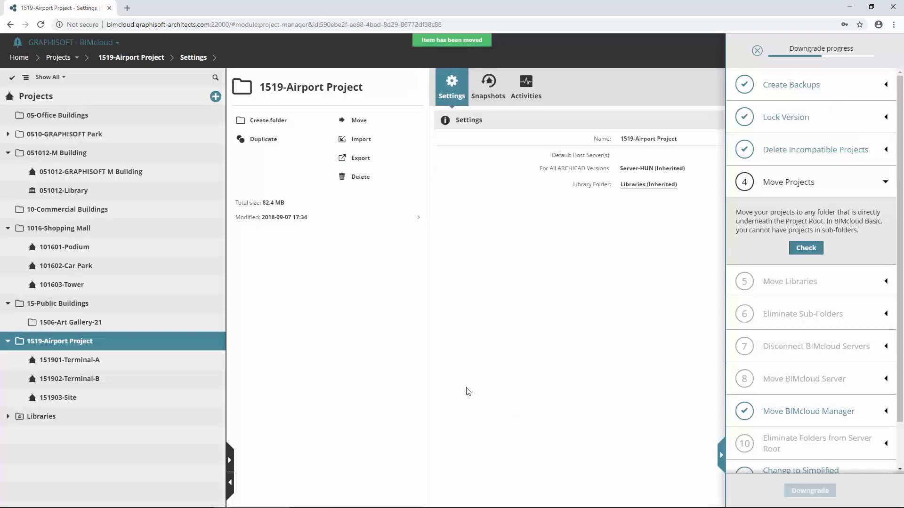
# Check off Move Projects and move 051012-Library into the Libraries folder
pyautogui.click(812, 249)
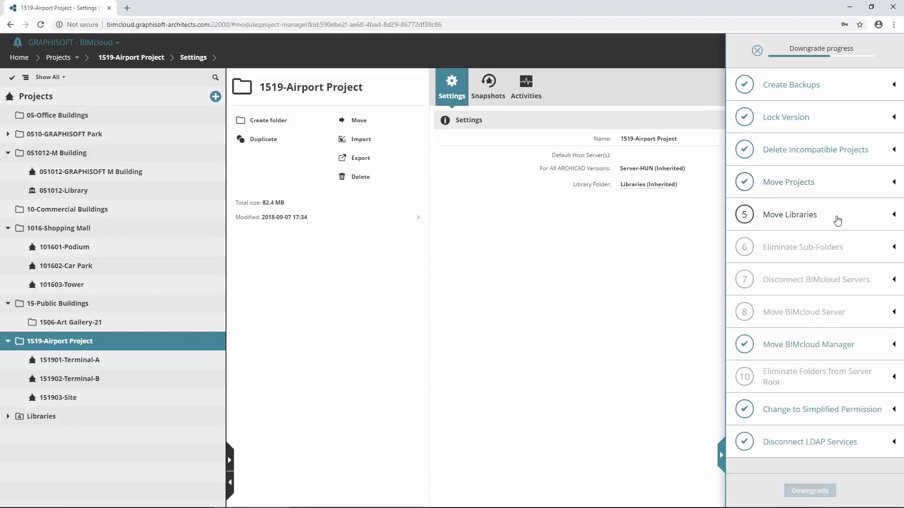
pyautogui.click(837, 220)
pyautogui.click(112, 191)
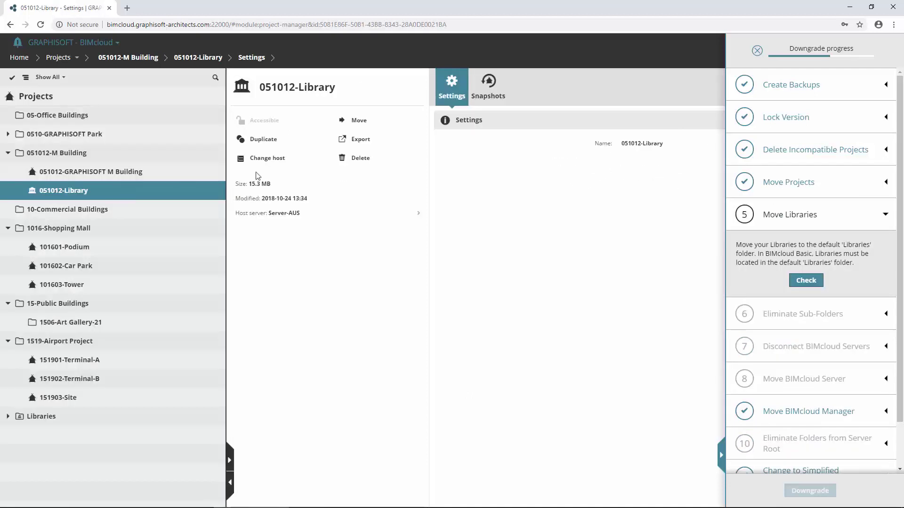
pyautogui.click(366, 125)
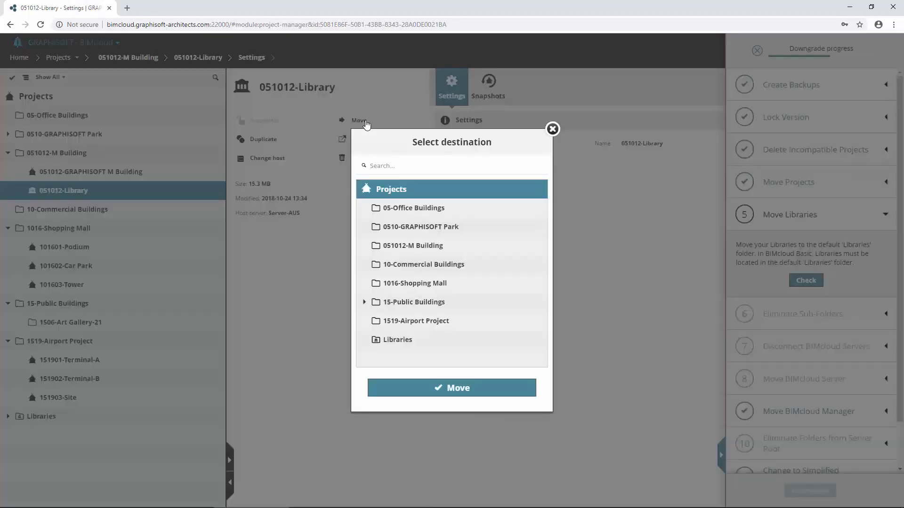
pyautogui.click(417, 340)
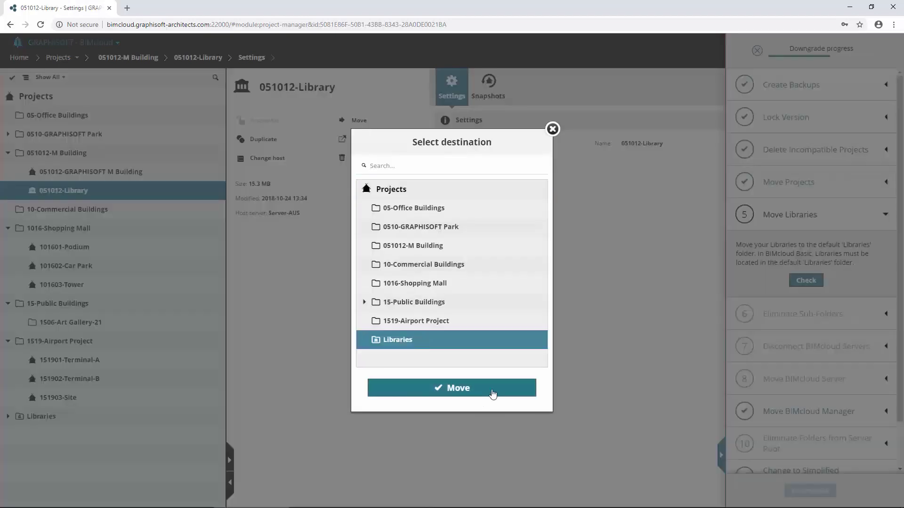
pyautogui.click(492, 394)
# Move 0510-GRAPHISOFT Park Library into Libraries and check off Move Libraries
pyautogui.click(82, 154)
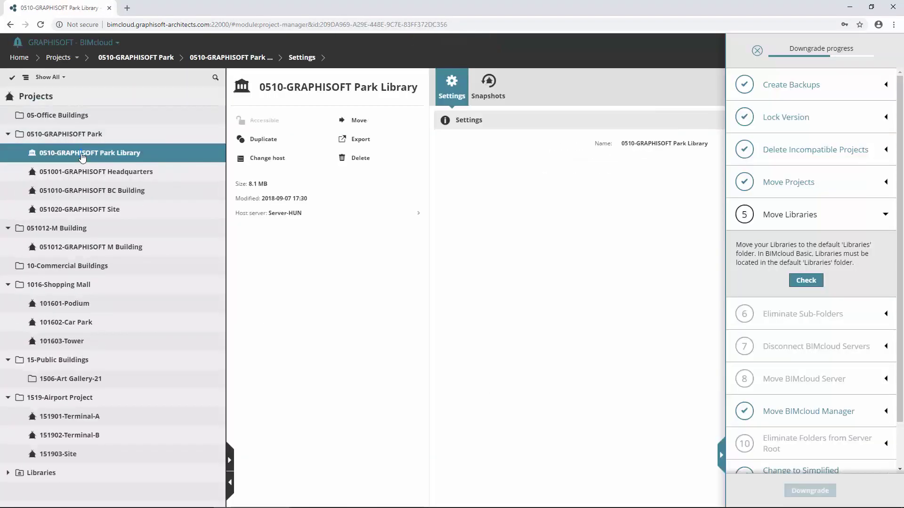
pyautogui.click(356, 122)
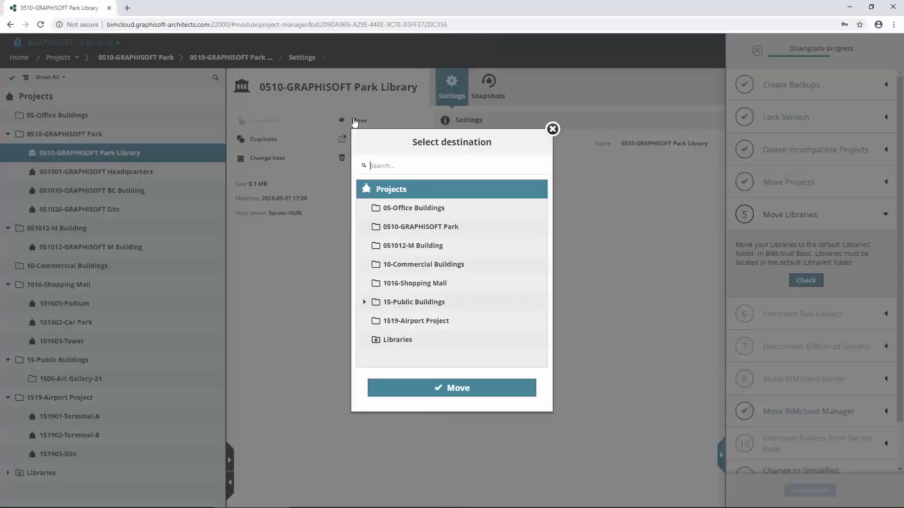
pyautogui.click(465, 344)
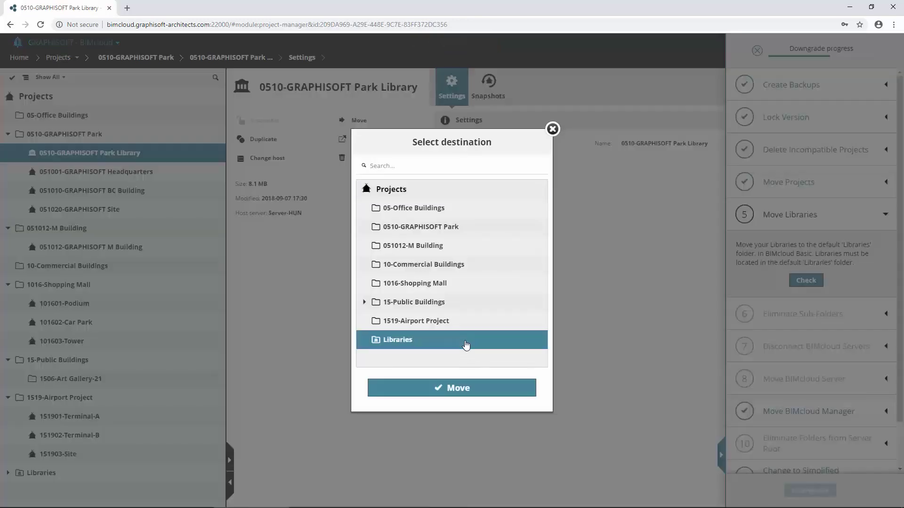
pyautogui.click(487, 390)
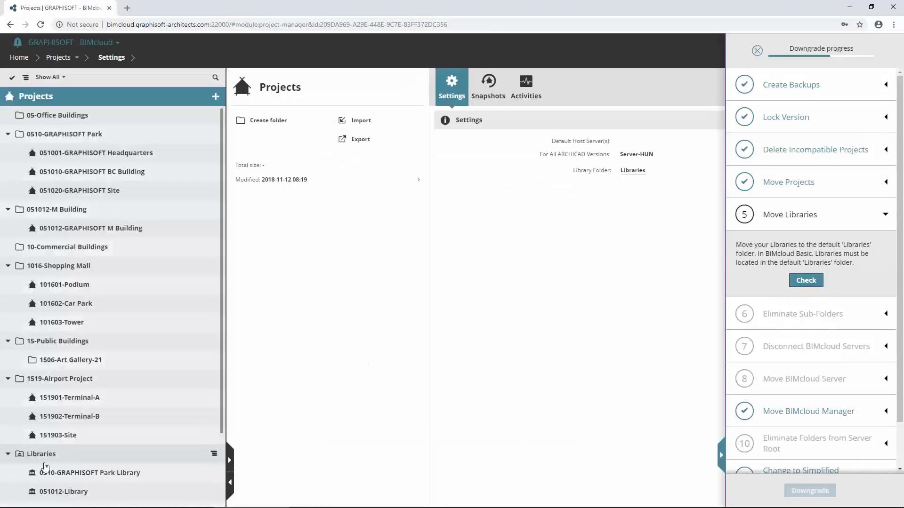
pyautogui.scroll(-3, 124, 473)
pyautogui.scroll(3, 125, 424)
pyautogui.click(806, 280)
# Move 1506-Art Gallery-21 to the Projects root, then check and collapse Eliminate Sub-Folders
pyautogui.click(794, 222)
pyautogui.click(878, 249)
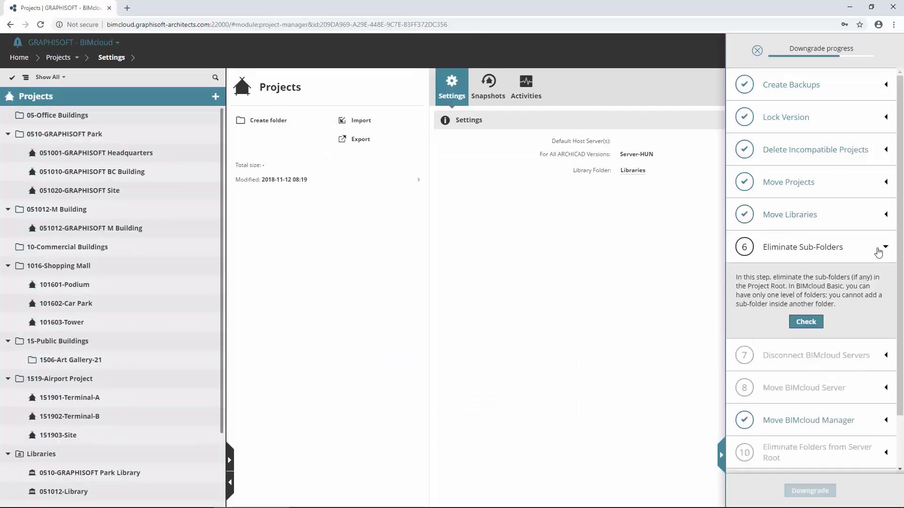
pyautogui.click(106, 361)
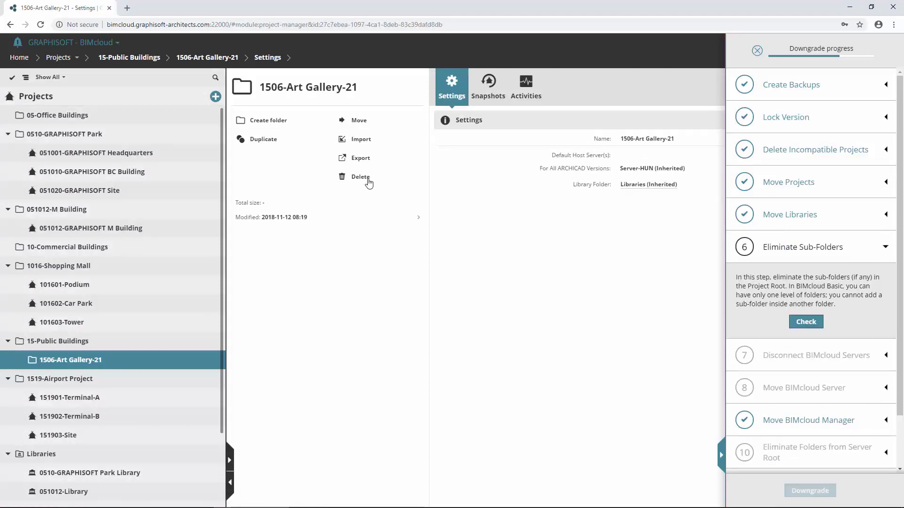
pyautogui.click(368, 124)
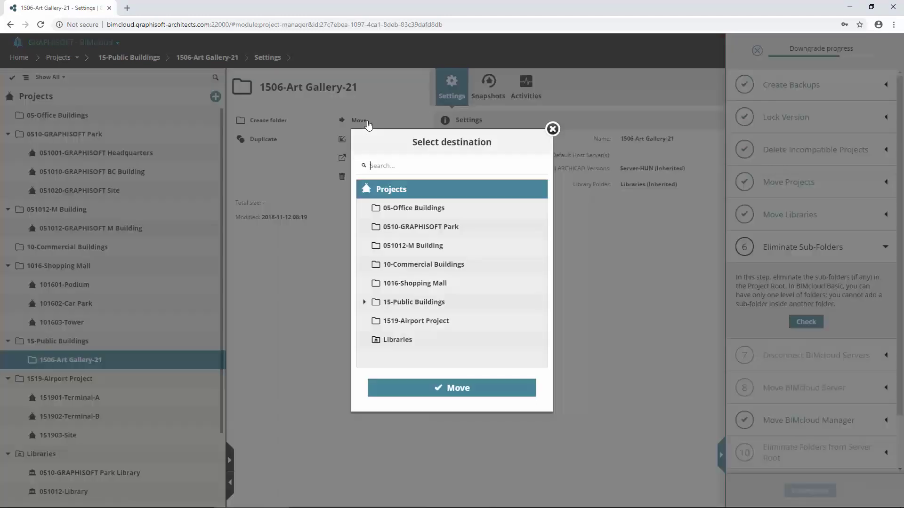
pyautogui.click(476, 394)
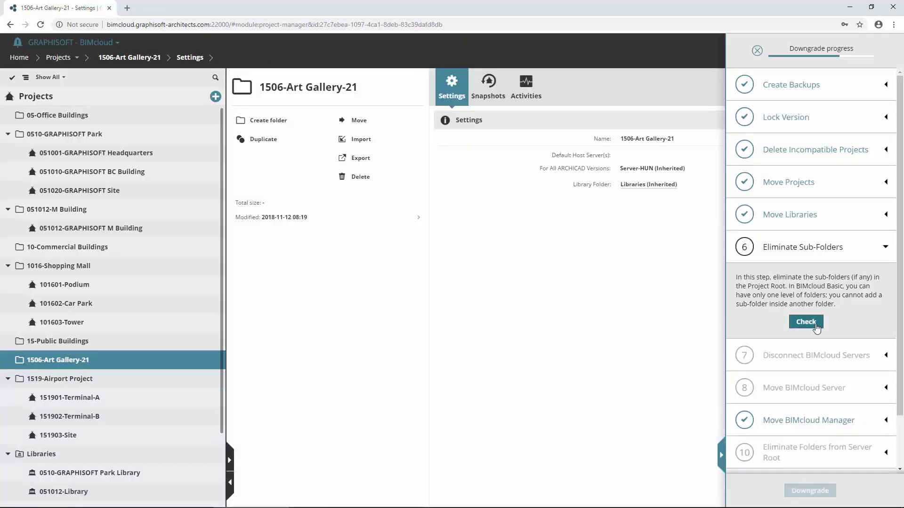
pyautogui.click(806, 321)
pyautogui.click(770, 249)
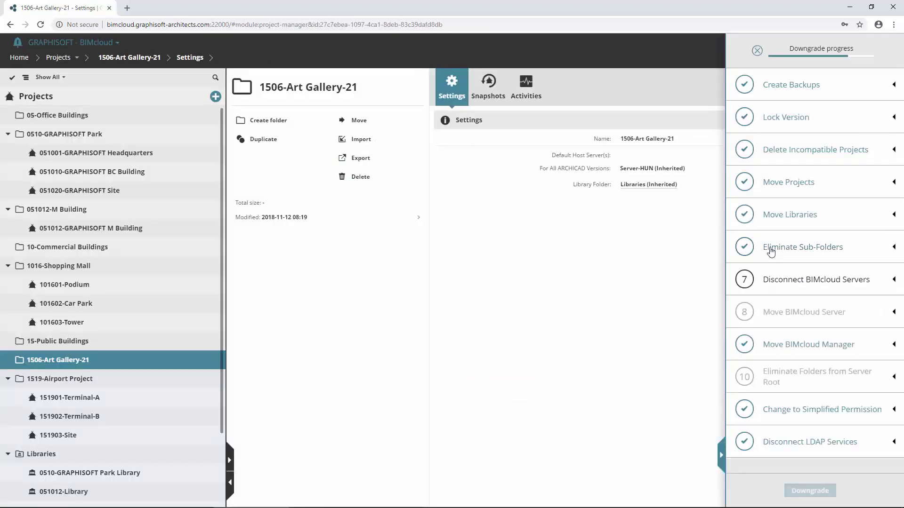
# Check the Disconnect BIMcloud Servers step, then inspect Server-HUN and Server-AUS under Project Servers
pyautogui.click(838, 283)
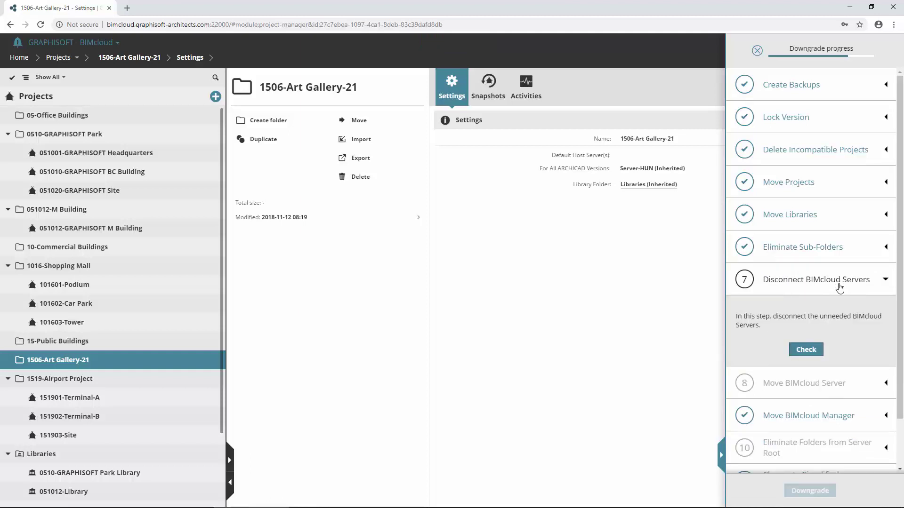
pyautogui.click(806, 350)
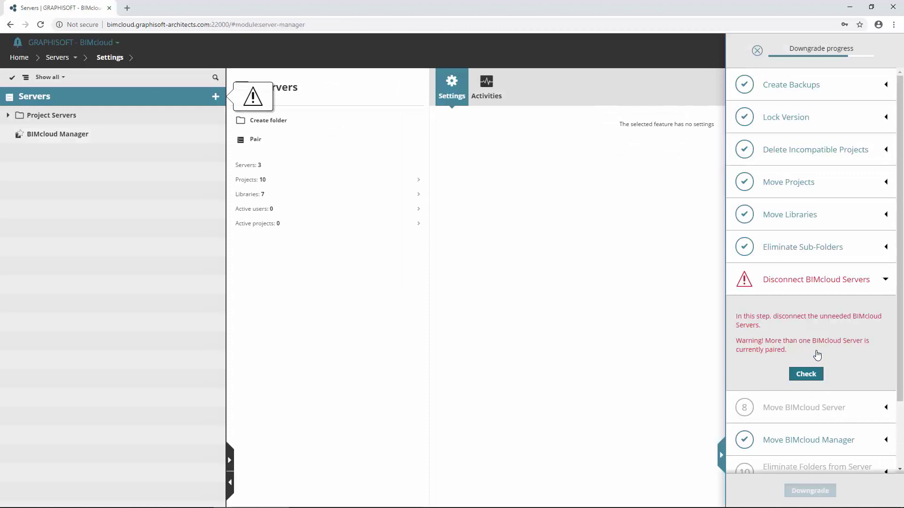
pyautogui.moveTo(52, 114)
pyautogui.click(7, 116)
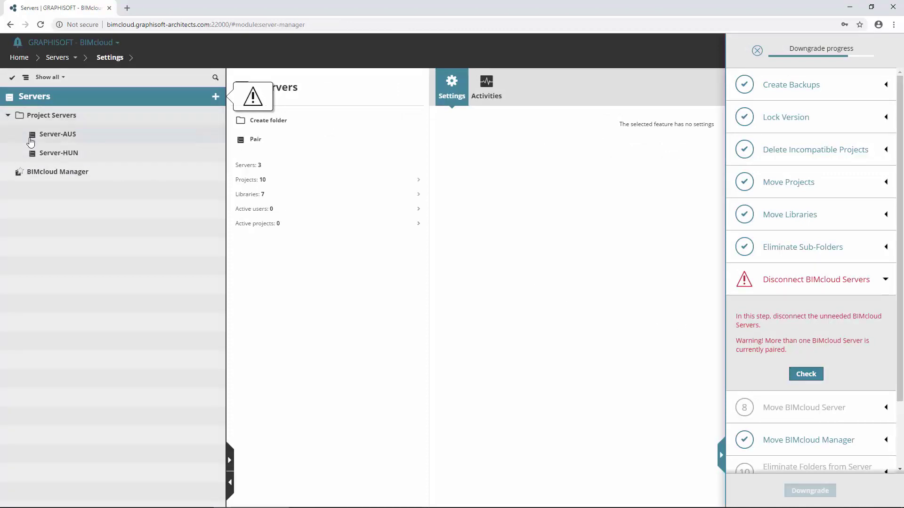
pyautogui.click(93, 154)
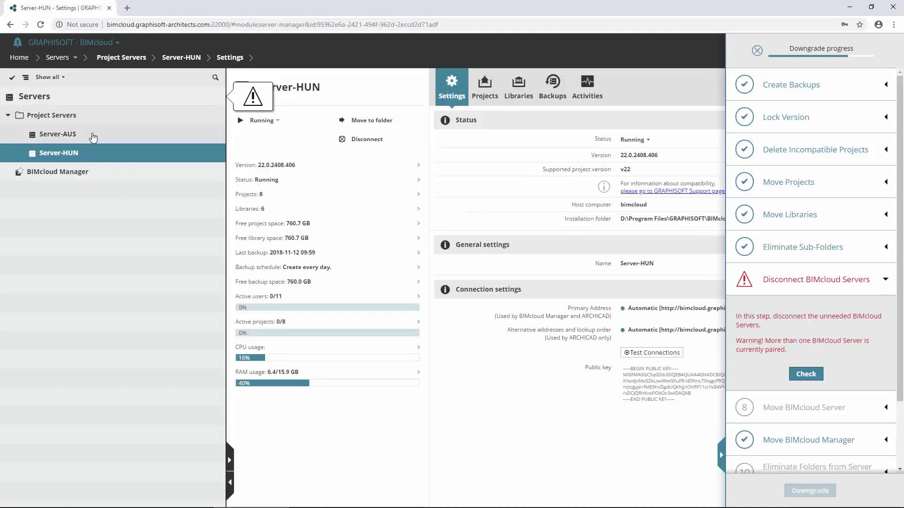
pyautogui.click(93, 136)
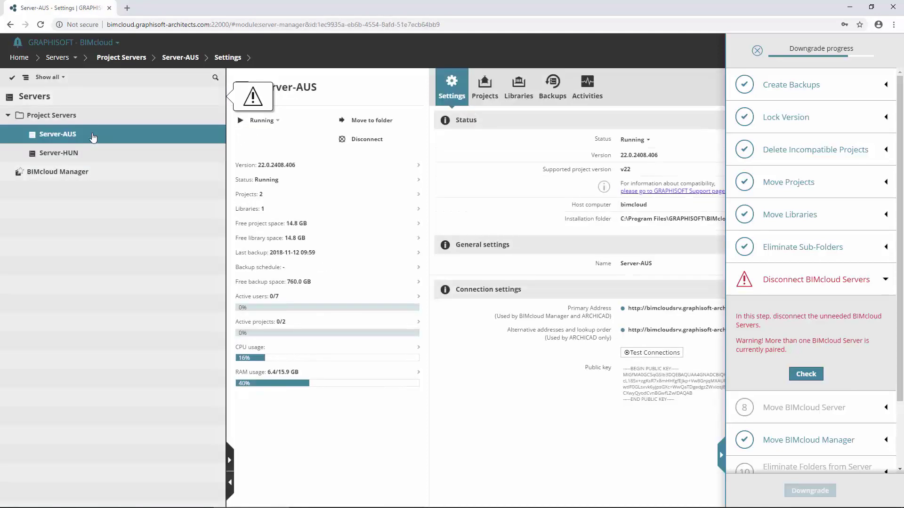
# Change the 051012-GRAPHISOFT M Building project's host from Server-AUS to Server-HUN
pyautogui.click(493, 89)
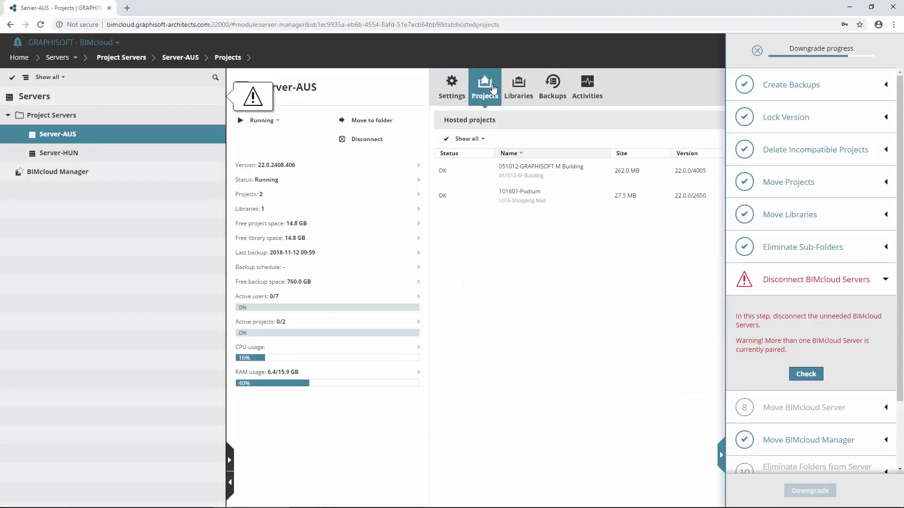
pyautogui.click(720, 453)
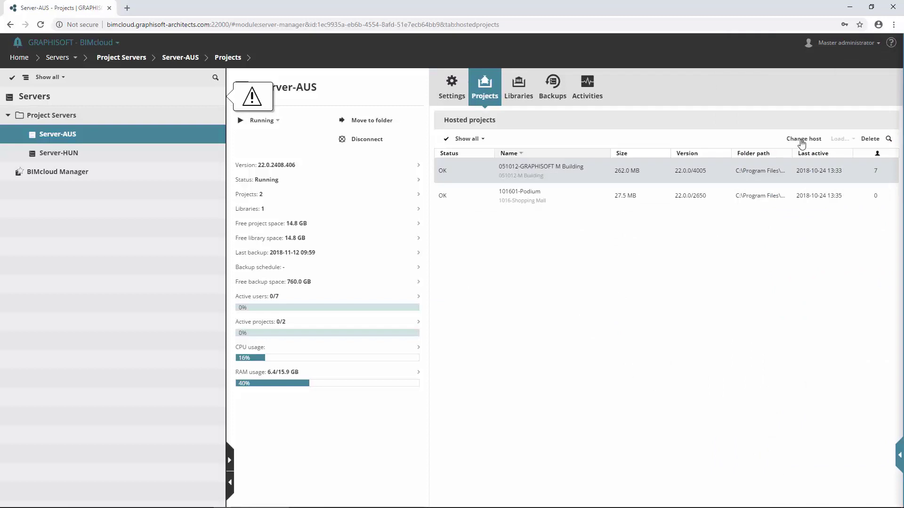
pyautogui.click(802, 142)
pyautogui.click(426, 224)
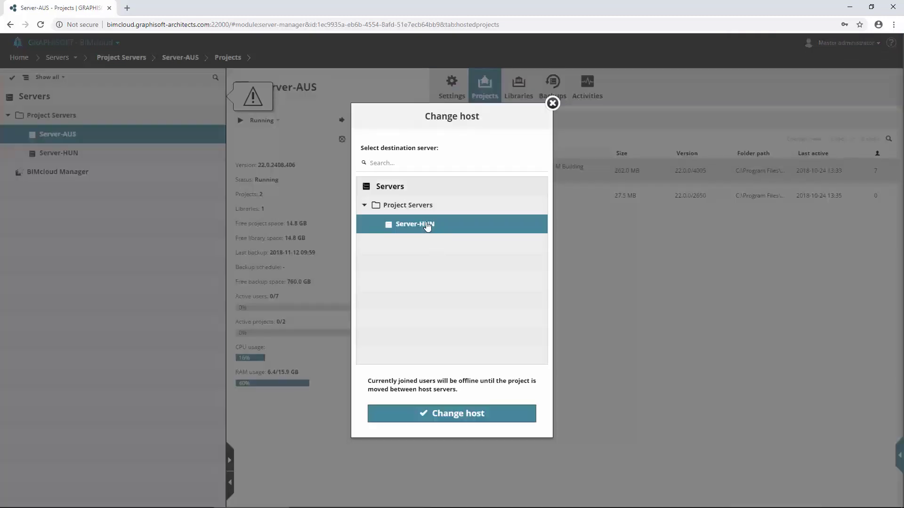
pyautogui.click(495, 416)
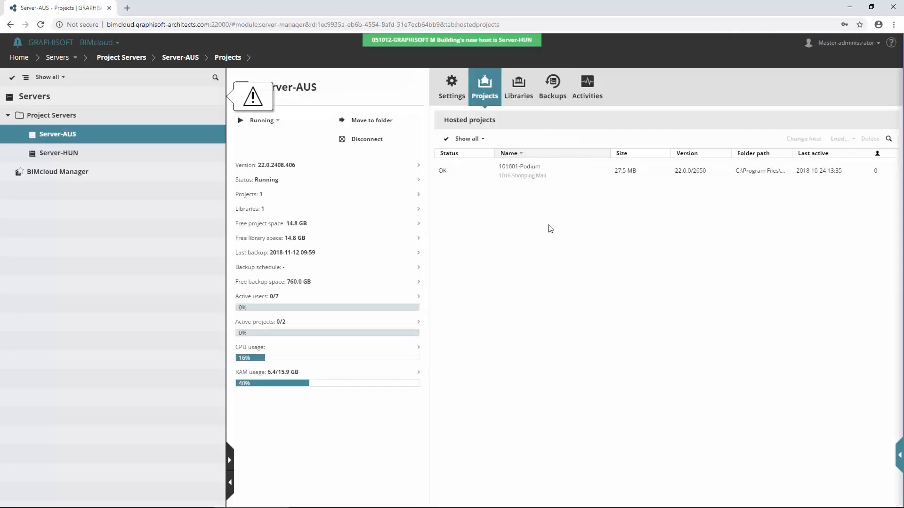
# Change the 101601-Podium project's host to Server-HUN as well
pyautogui.click(560, 172)
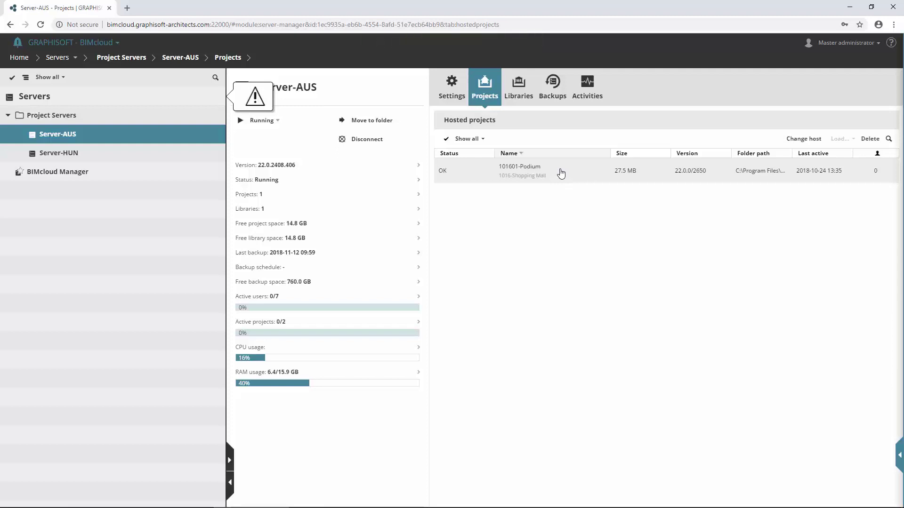
pyautogui.click(802, 141)
pyautogui.click(419, 225)
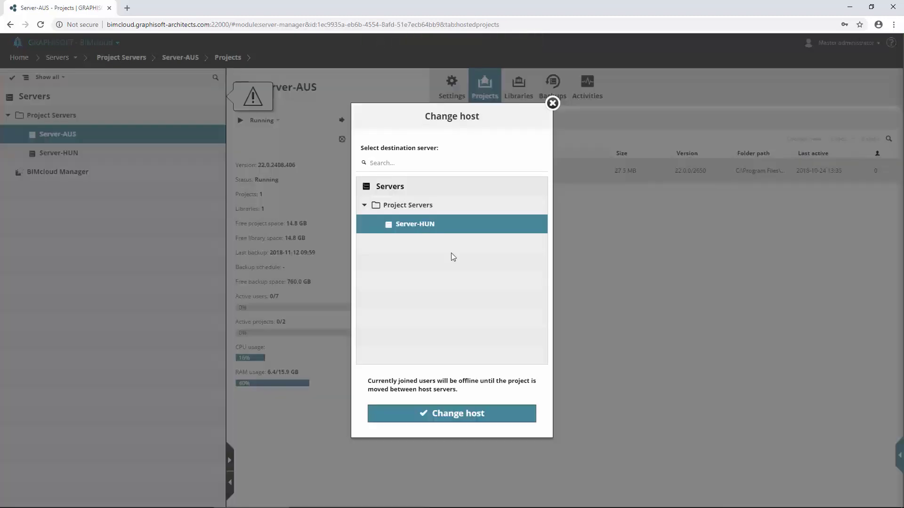
pyautogui.click(501, 418)
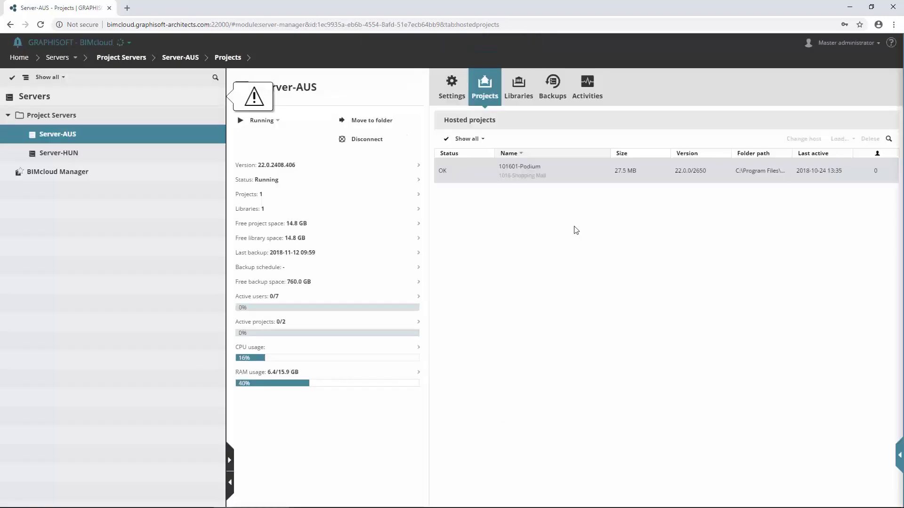
# Disconnect Server-AUS from its Settings page and confirm unpairing it
pyautogui.click(447, 92)
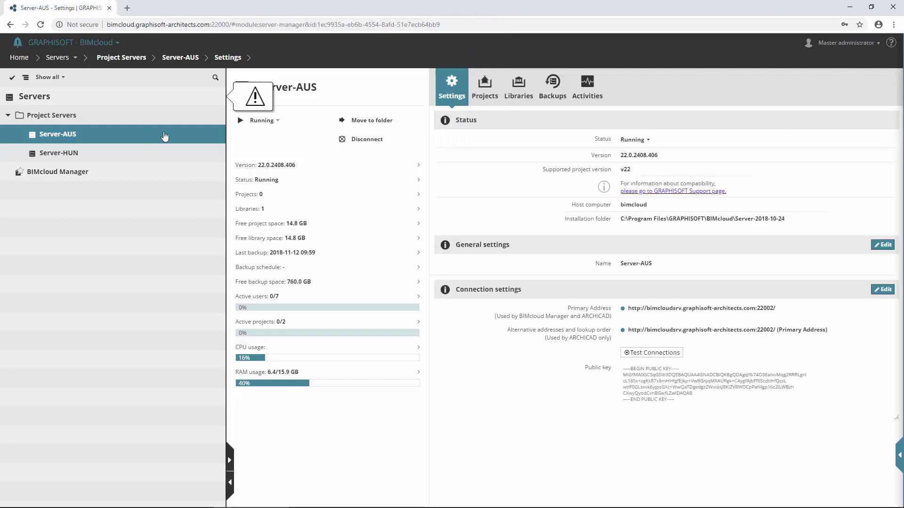
pyautogui.click(371, 141)
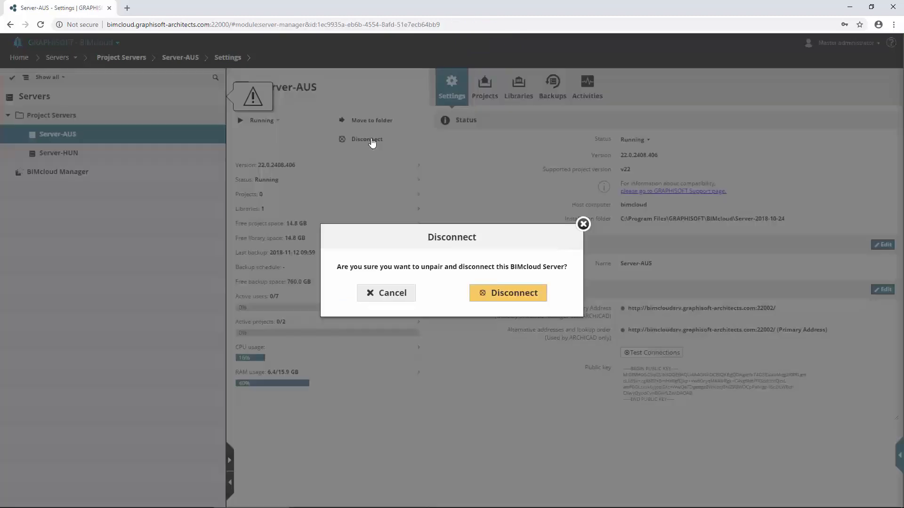
pyautogui.click(523, 299)
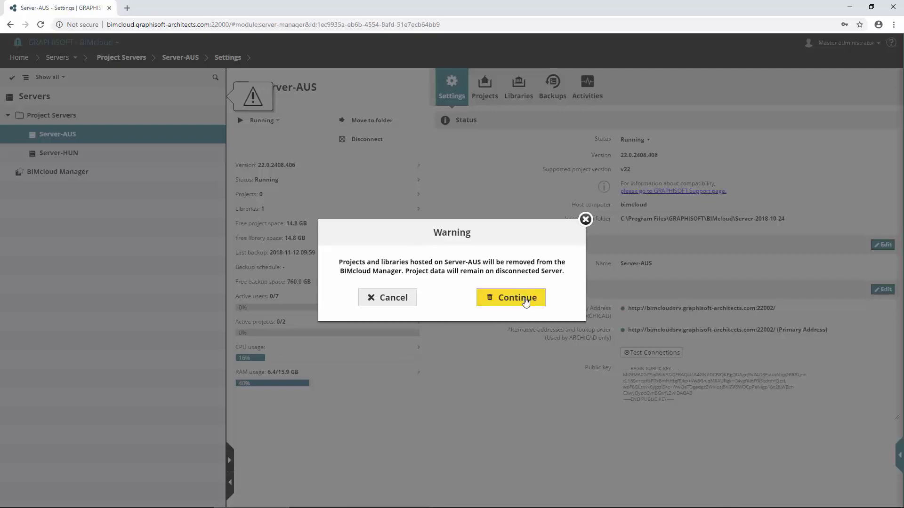
# Accept removing Server-AUS's data and recheck the Disconnect BIMcloud Servers step
pyautogui.click(526, 302)
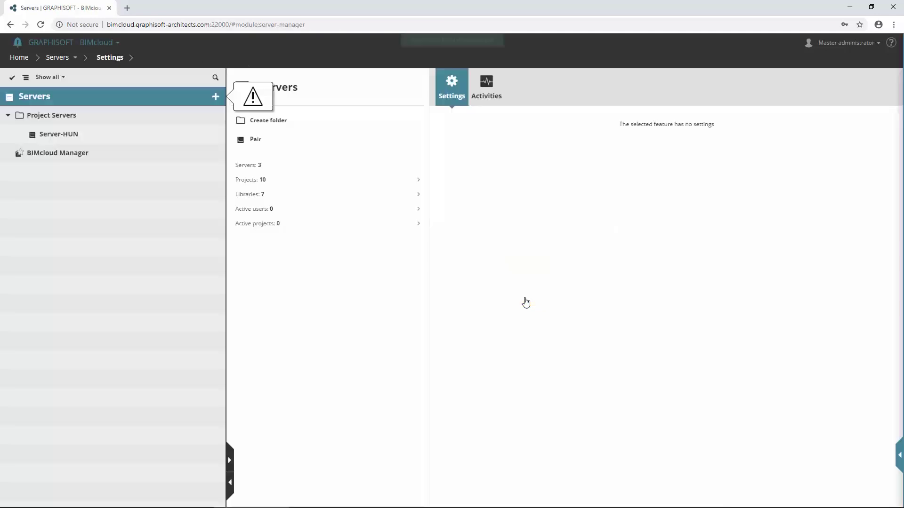
pyautogui.click(899, 455)
pyautogui.click(818, 377)
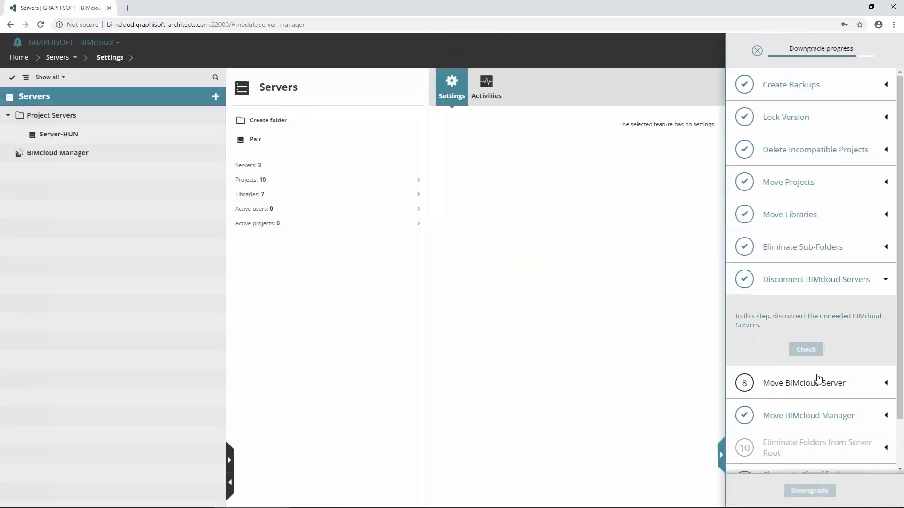
pyautogui.click(806, 281)
# Move Server-HUN to the Servers root and check the Move BIMcloud Server step
pyautogui.click(835, 317)
pyautogui.click(97, 135)
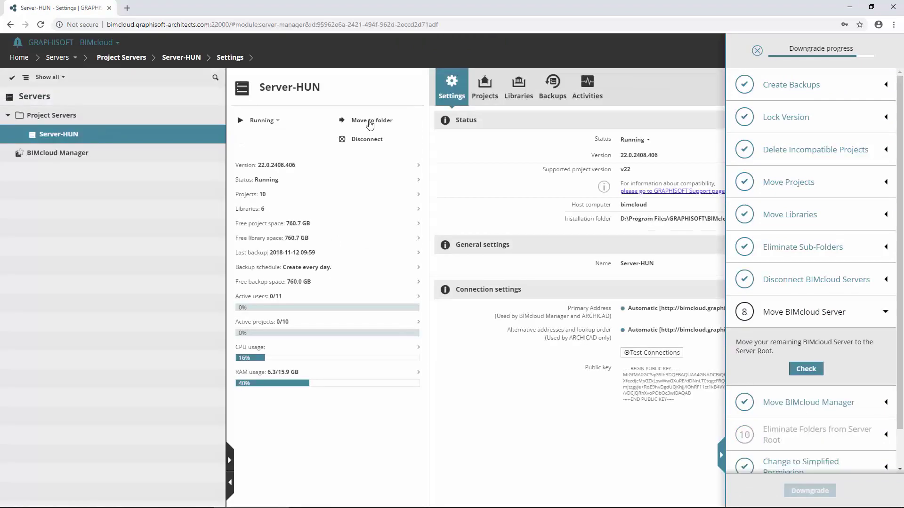
pyautogui.click(371, 122)
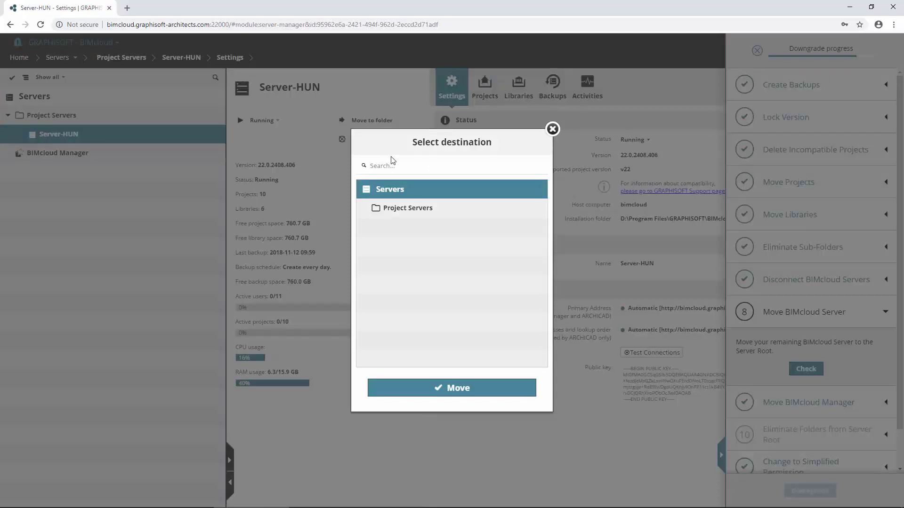
pyautogui.click(485, 387)
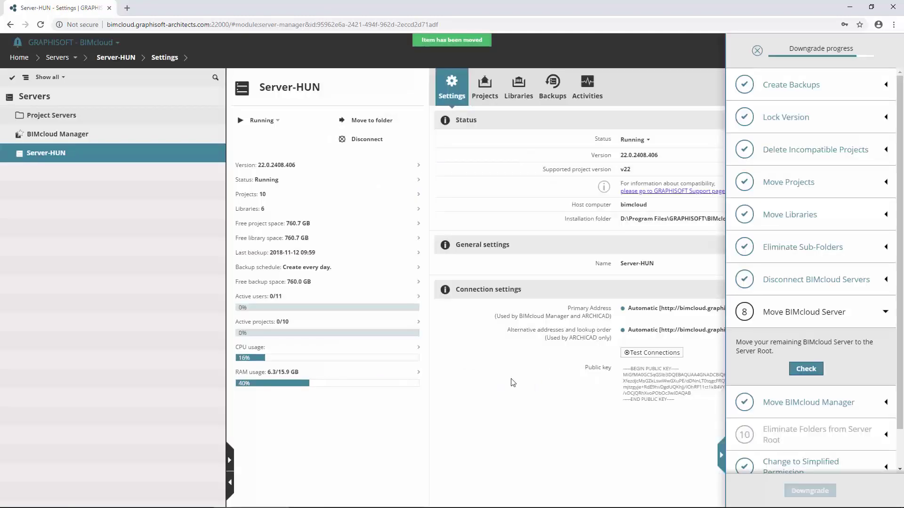
pyautogui.click(805, 370)
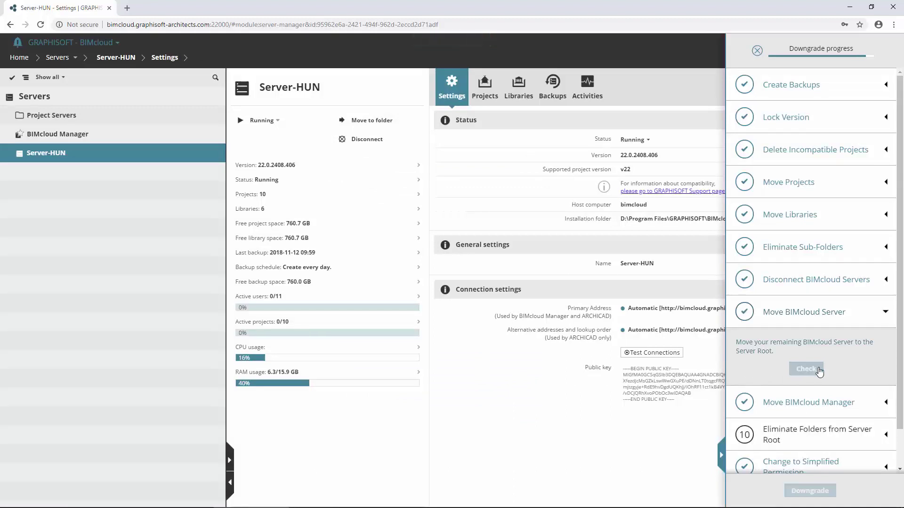
# Review the Move BIMcloud Manager step, then open the Eliminate Folders from Server Root step
pyautogui.click(802, 315)
pyautogui.click(860, 351)
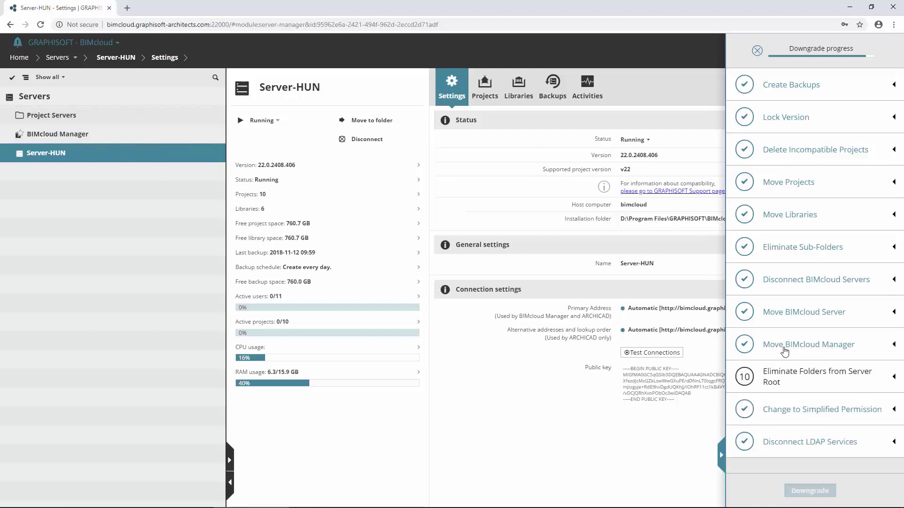
pyautogui.click(785, 352)
pyautogui.click(813, 377)
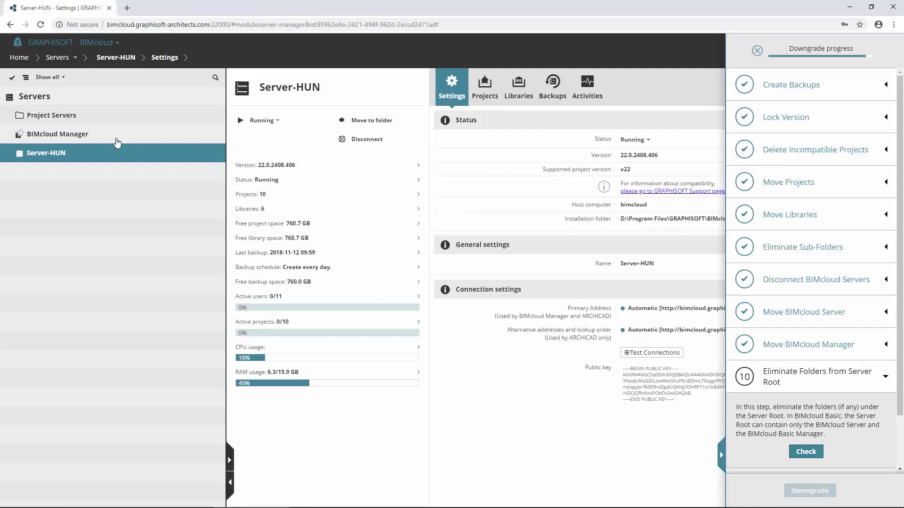
# Delete the empty Project Servers folder and check the Server Root step
pyautogui.click(107, 118)
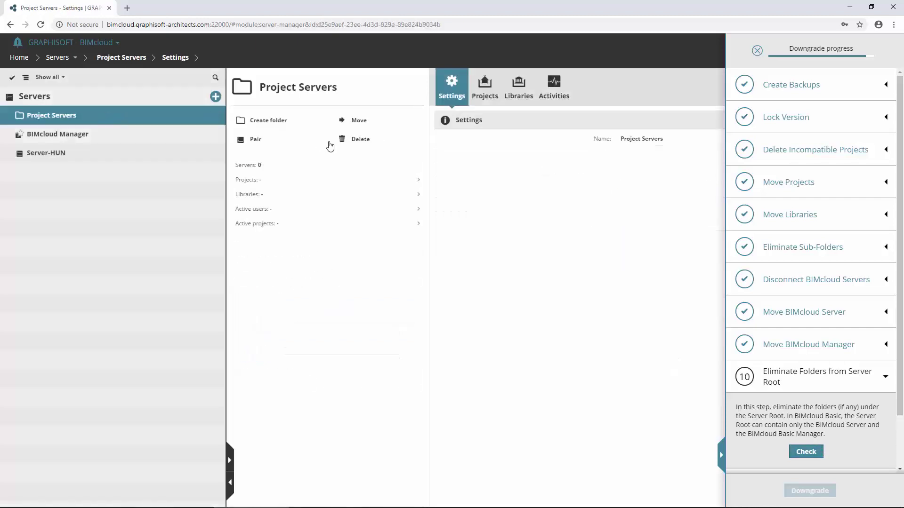
pyautogui.click(380, 145)
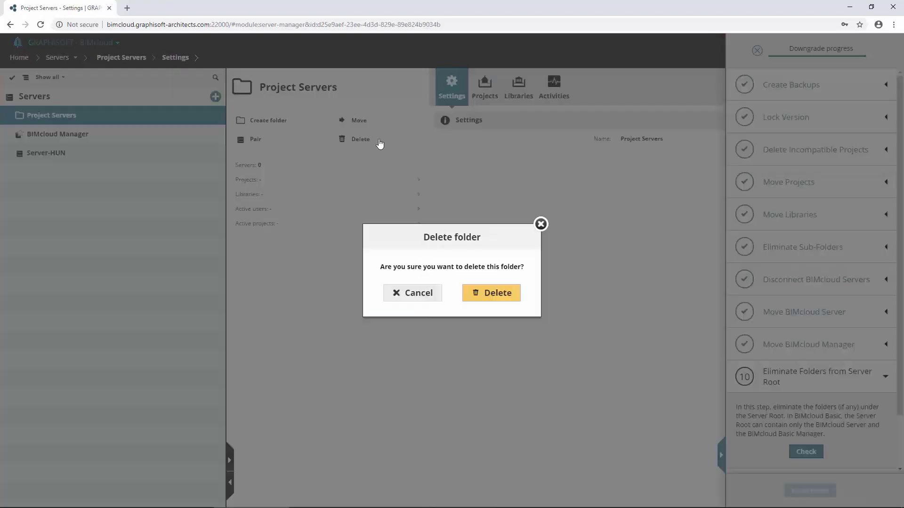
pyautogui.click(508, 295)
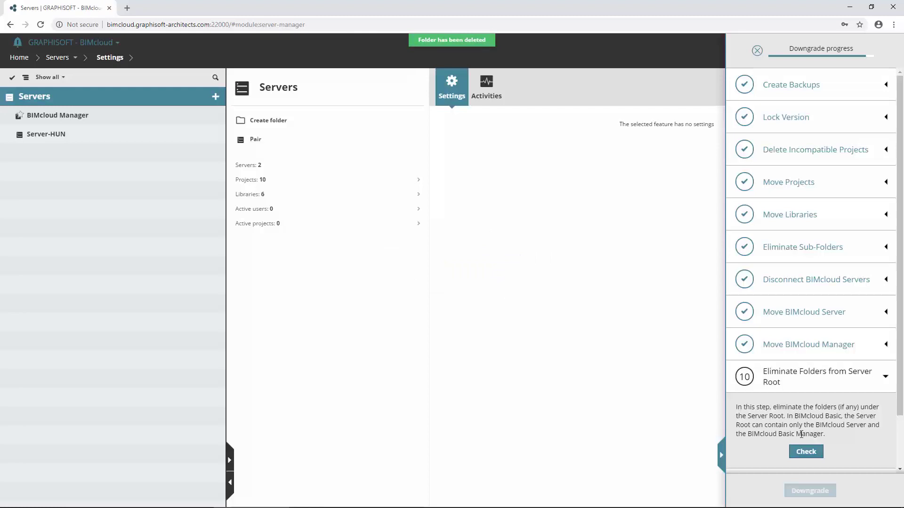
pyautogui.click(819, 452)
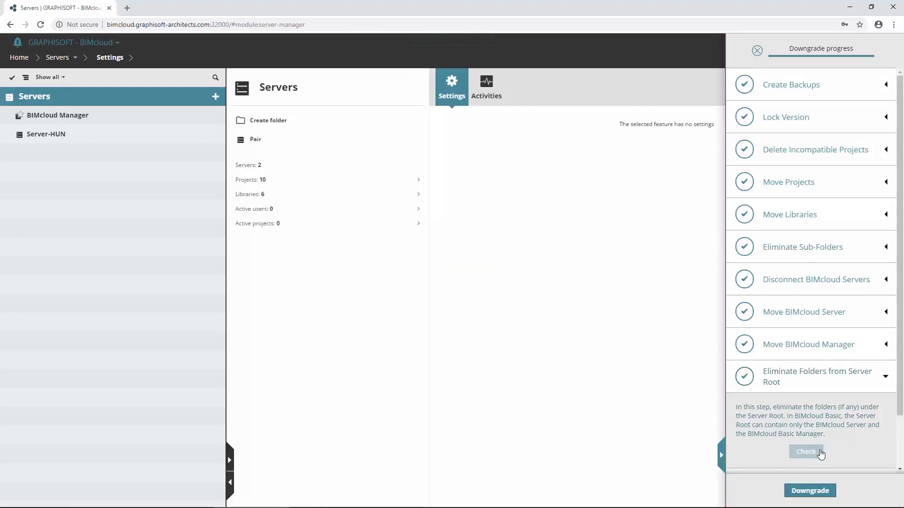
# Verify BIMcloud Manager's Management roles read Simplified in General settings, without saving changes
pyautogui.click(797, 378)
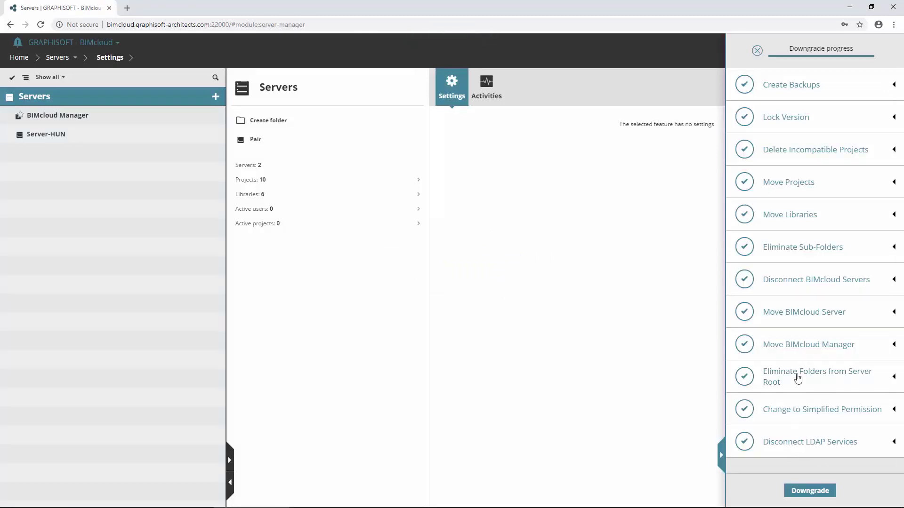
pyautogui.click(864, 412)
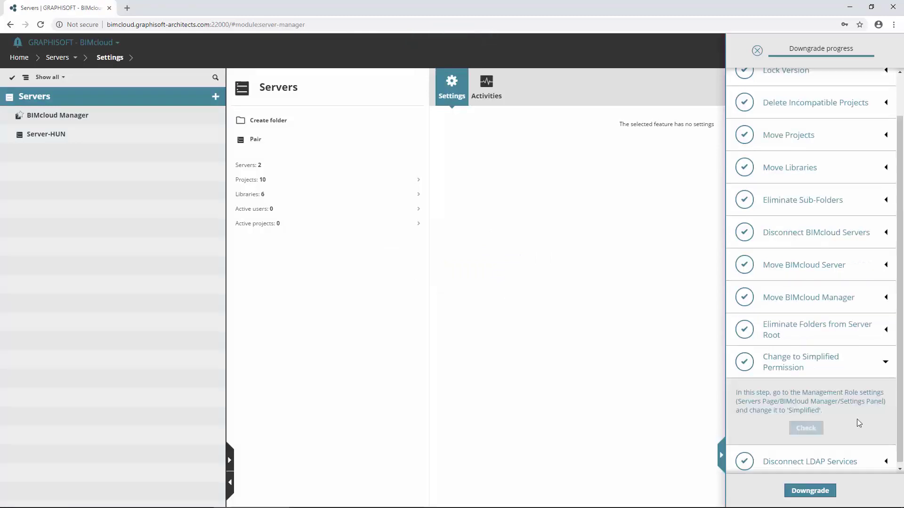
pyautogui.click(151, 117)
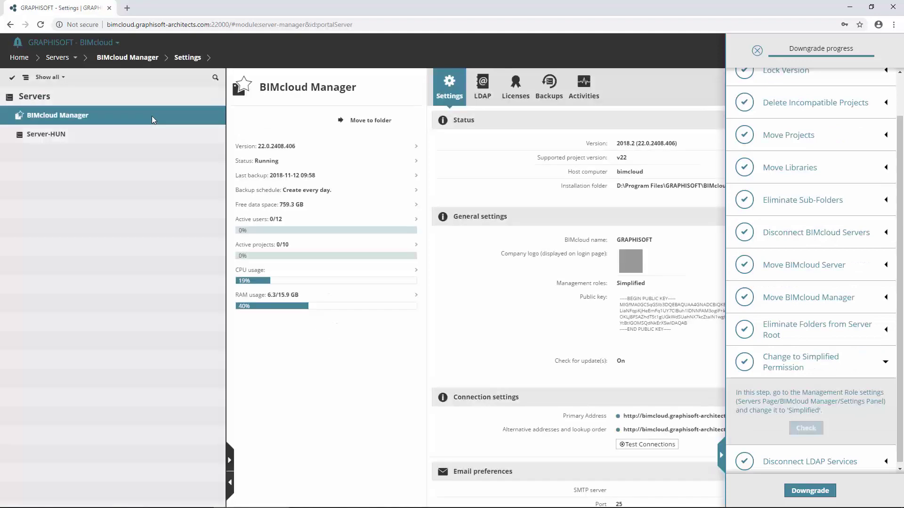
pyautogui.click(721, 456)
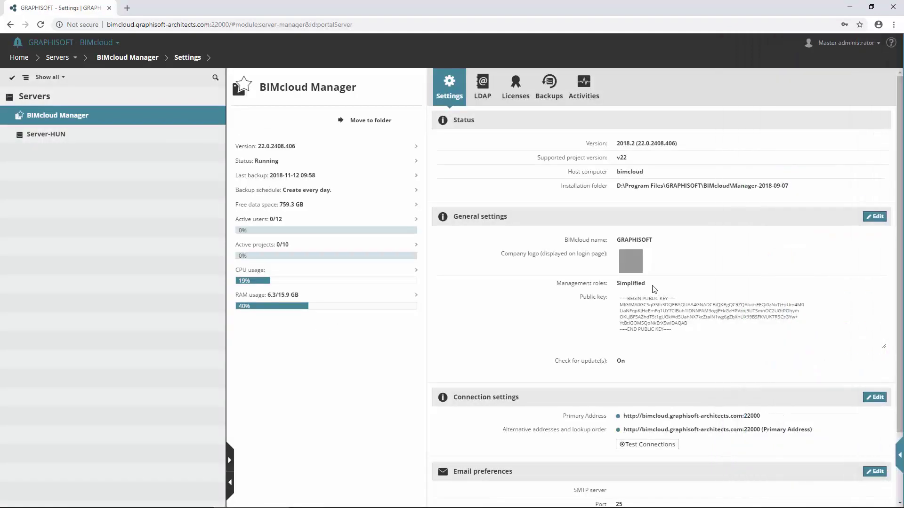
pyautogui.click(874, 217)
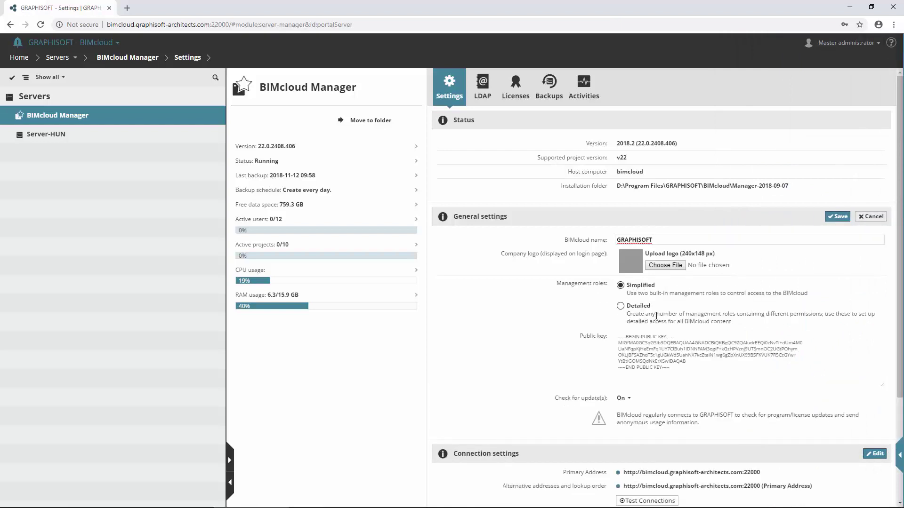
pyautogui.click(877, 219)
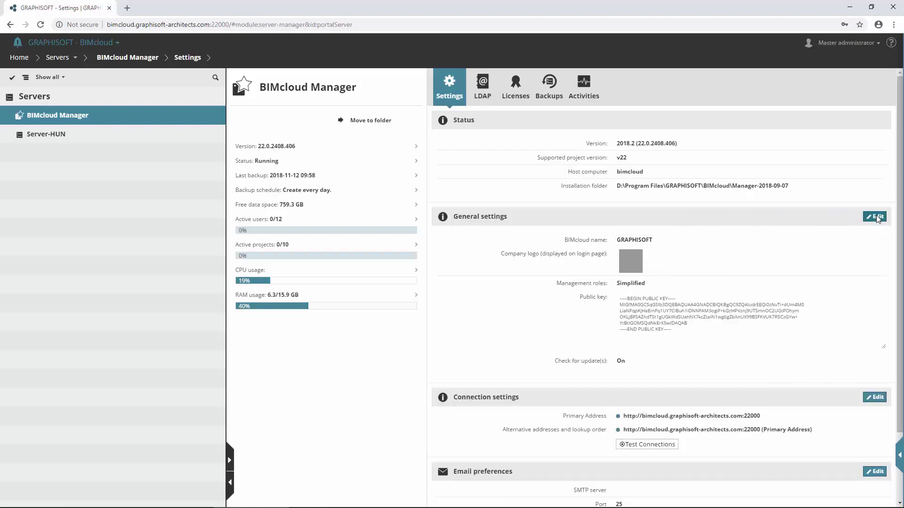
# Reopen the downgrade progress panel and show the Disconnect LDAP Services instructions
pyautogui.click(899, 456)
pyautogui.click(845, 360)
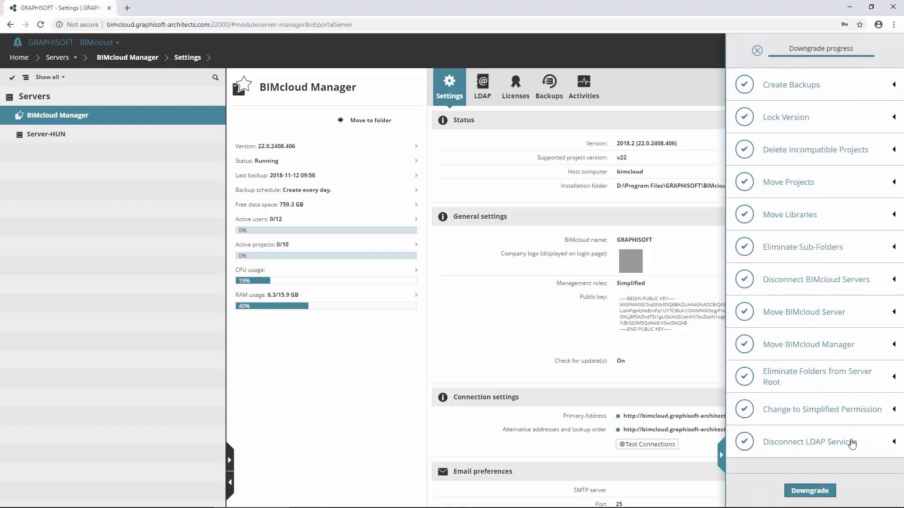
pyautogui.click(852, 443)
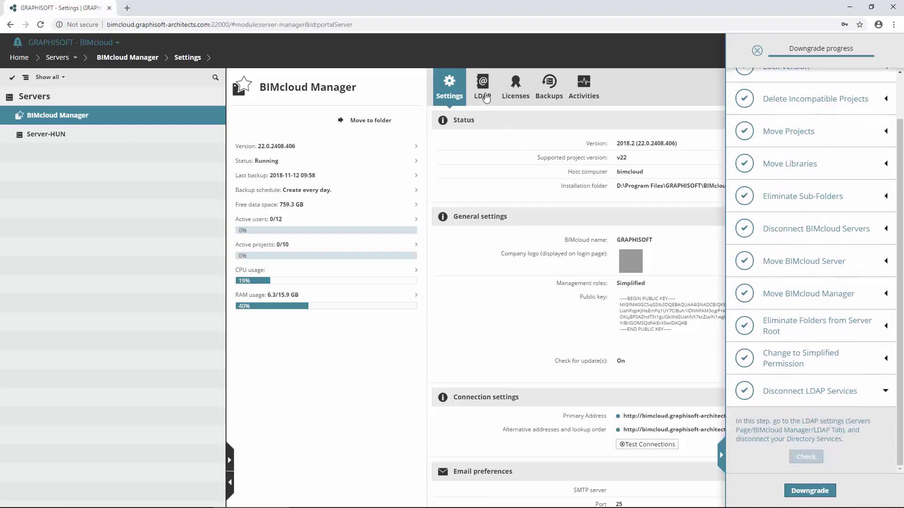
pyautogui.click(485, 94)
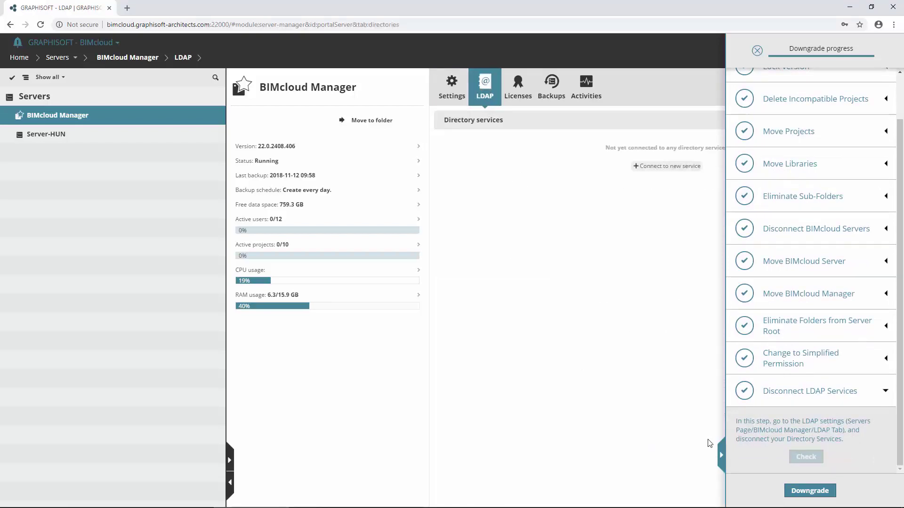
pyautogui.click(720, 456)
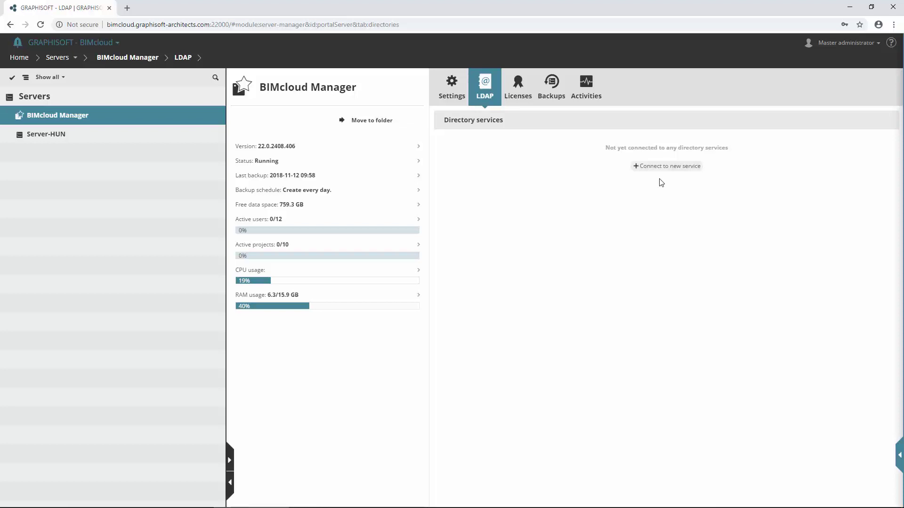
pyautogui.click(450, 92)
pyautogui.click(899, 456)
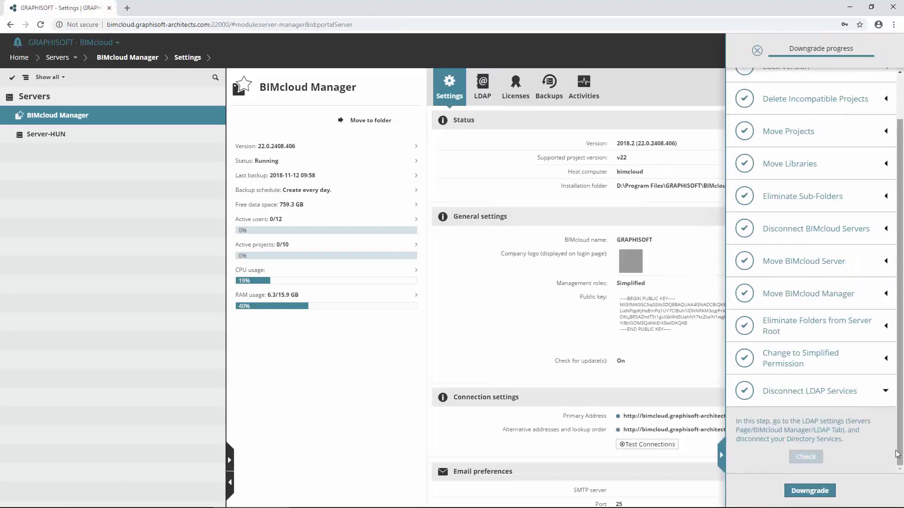
pyautogui.click(859, 392)
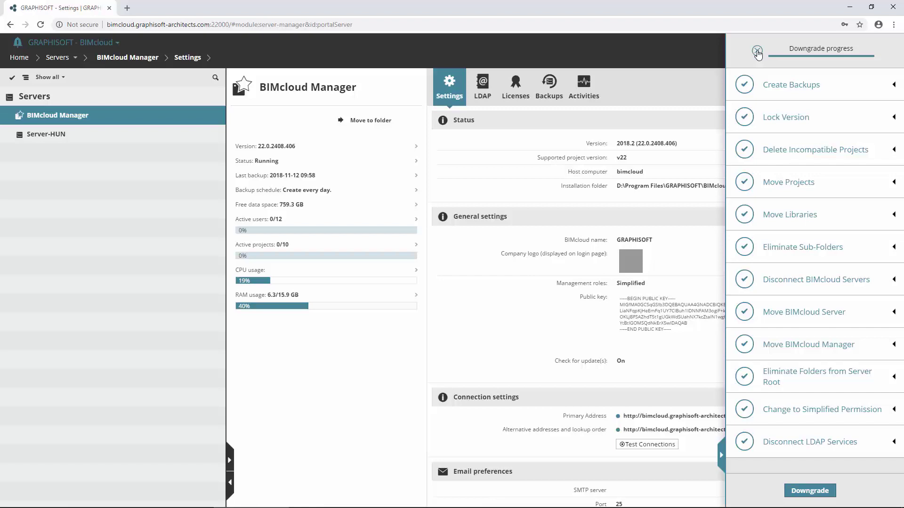
# Exit the downgrade wizard, then restart it via Downgrade on the BIMcloud Manager Licenses tab
pyautogui.click(757, 51)
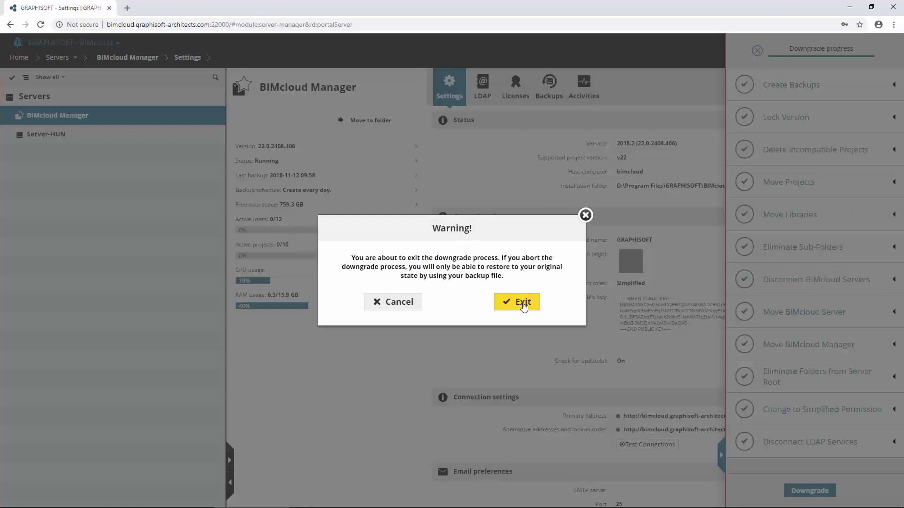
pyautogui.click(523, 305)
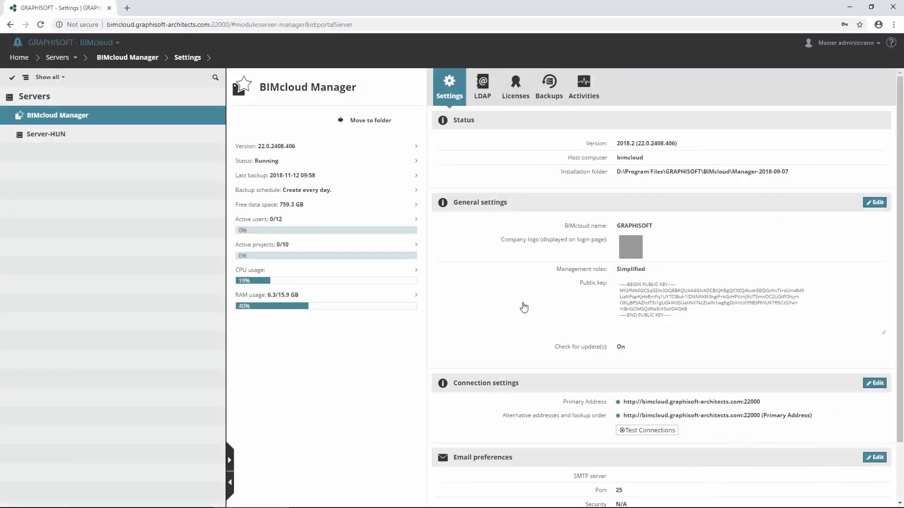
pyautogui.click(521, 96)
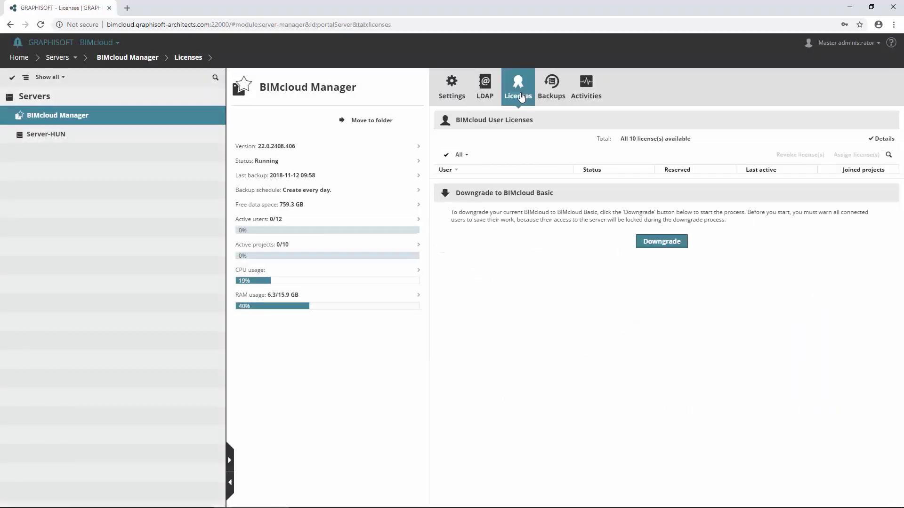
pyautogui.click(665, 243)
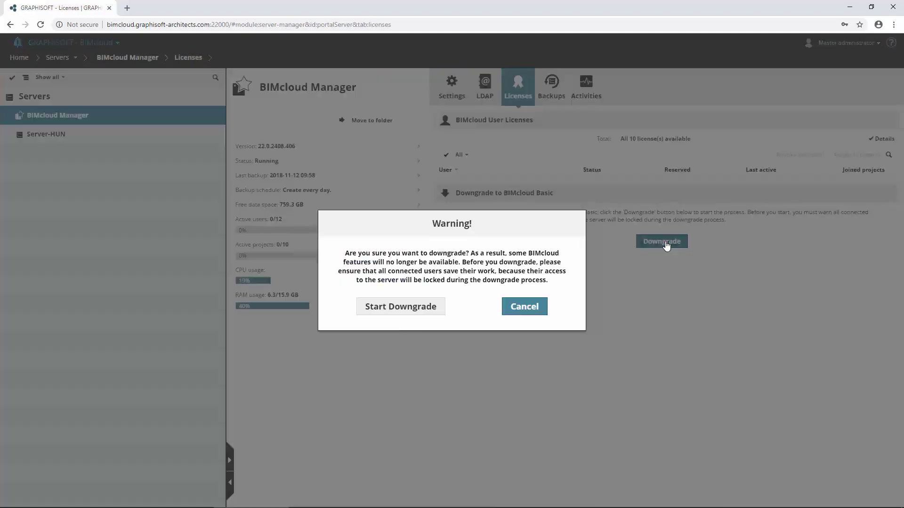
pyautogui.click(418, 309)
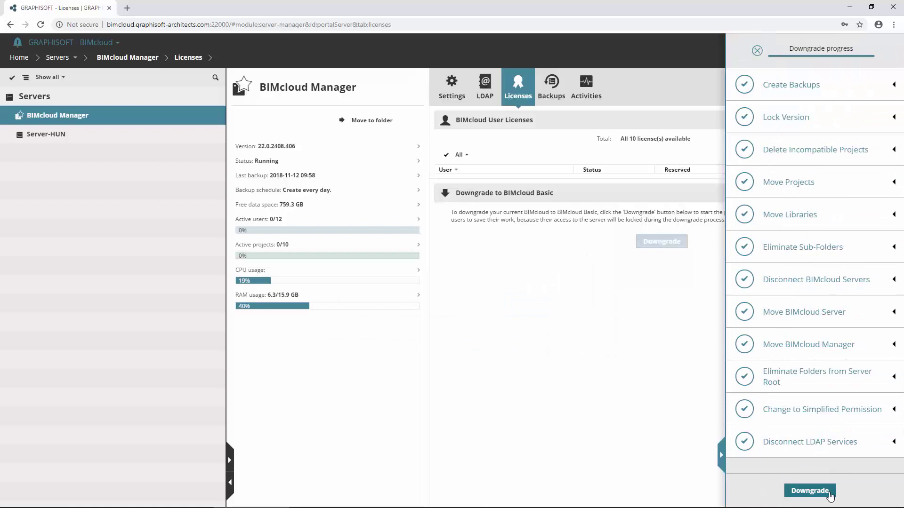
# Run the downgrade to BIMcloud Basic and dismiss the Congratulations dialog
pyautogui.click(829, 494)
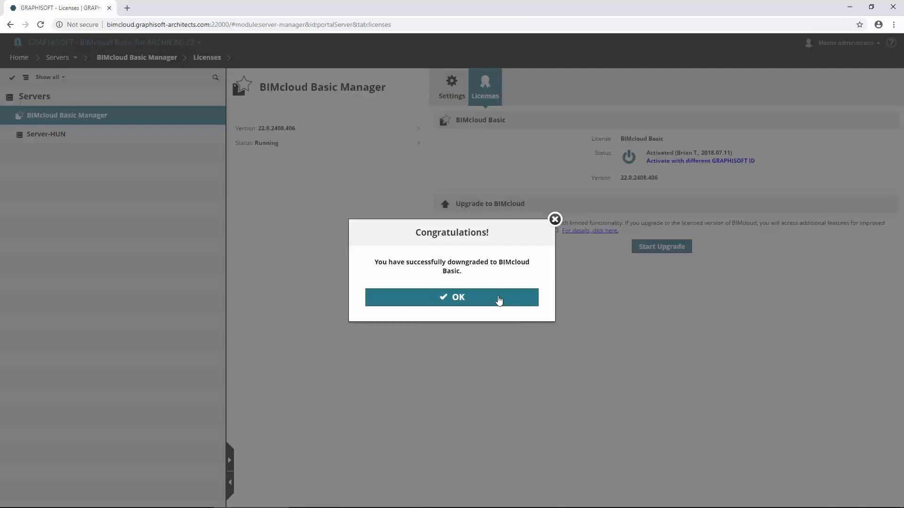
pyautogui.click(499, 300)
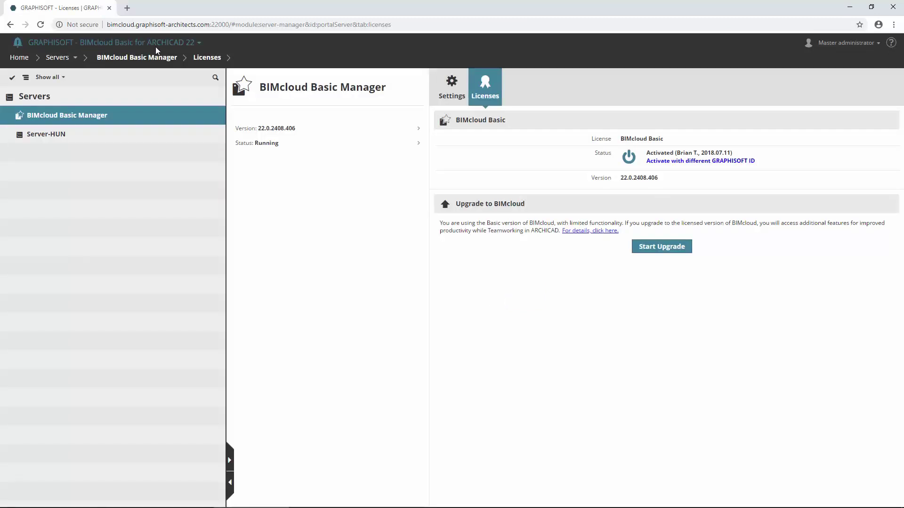
pyautogui.click(75, 57)
pyautogui.click(71, 69)
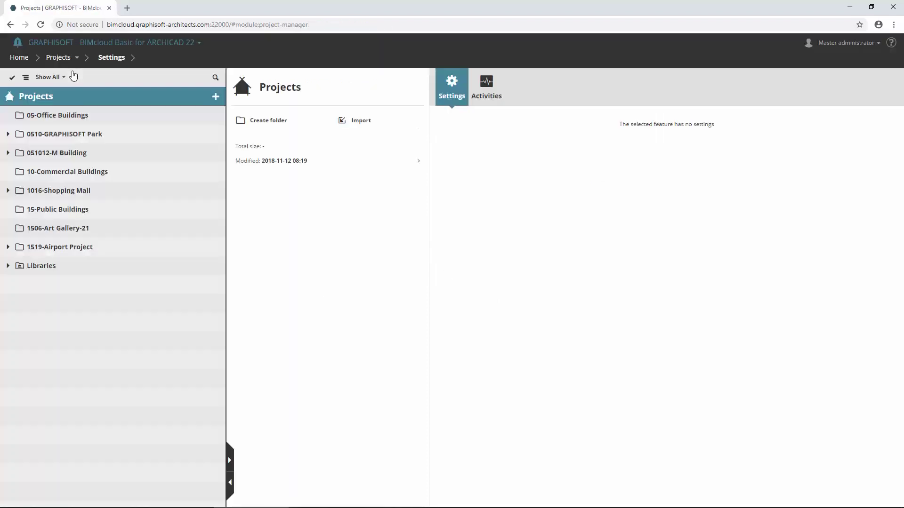
pyautogui.click(8, 134)
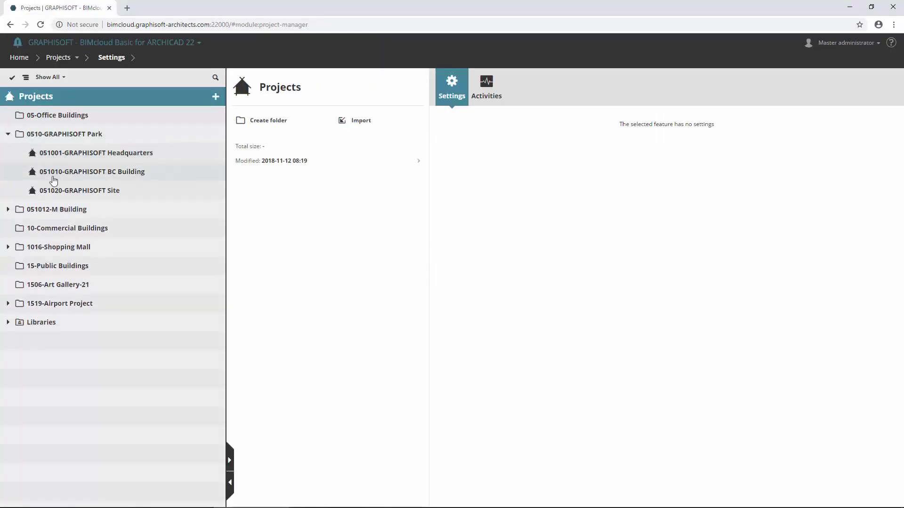
pyautogui.click(75, 58)
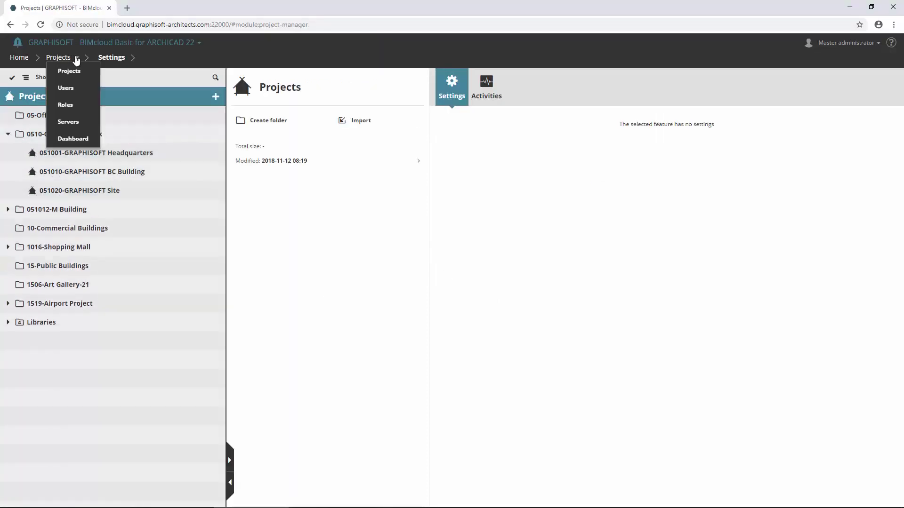
pyautogui.click(76, 89)
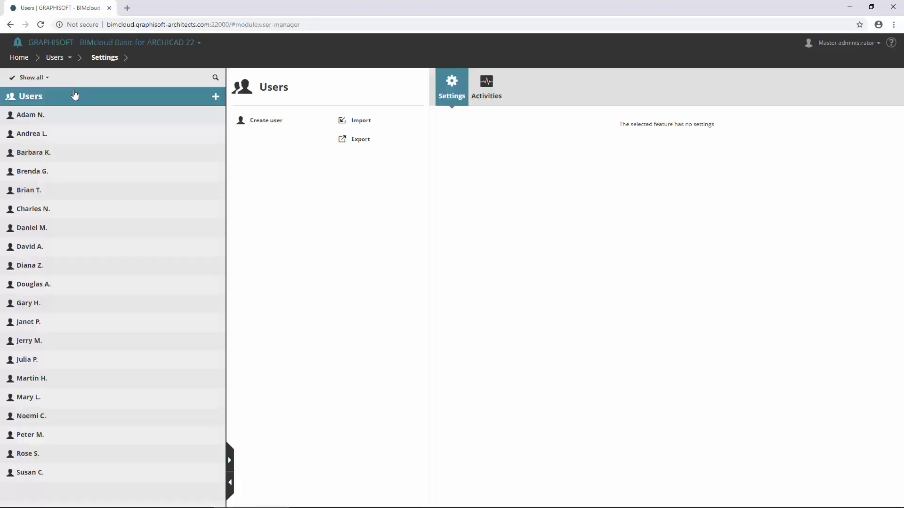